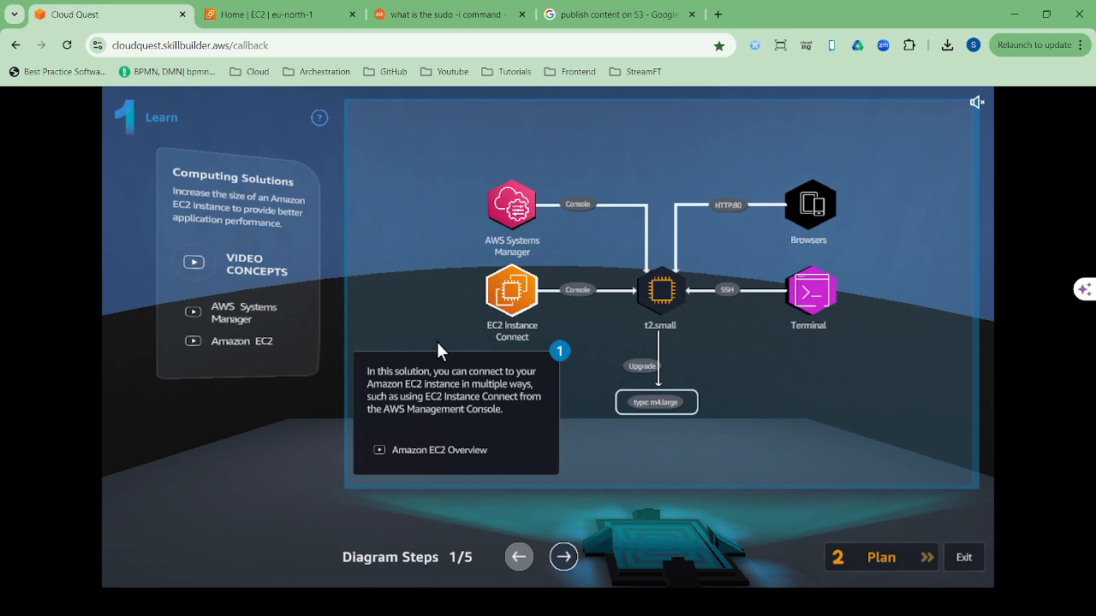
Review all five diagram steps of the Computing Solutions lesson and continue to the Plan stage
left_click(564, 557)
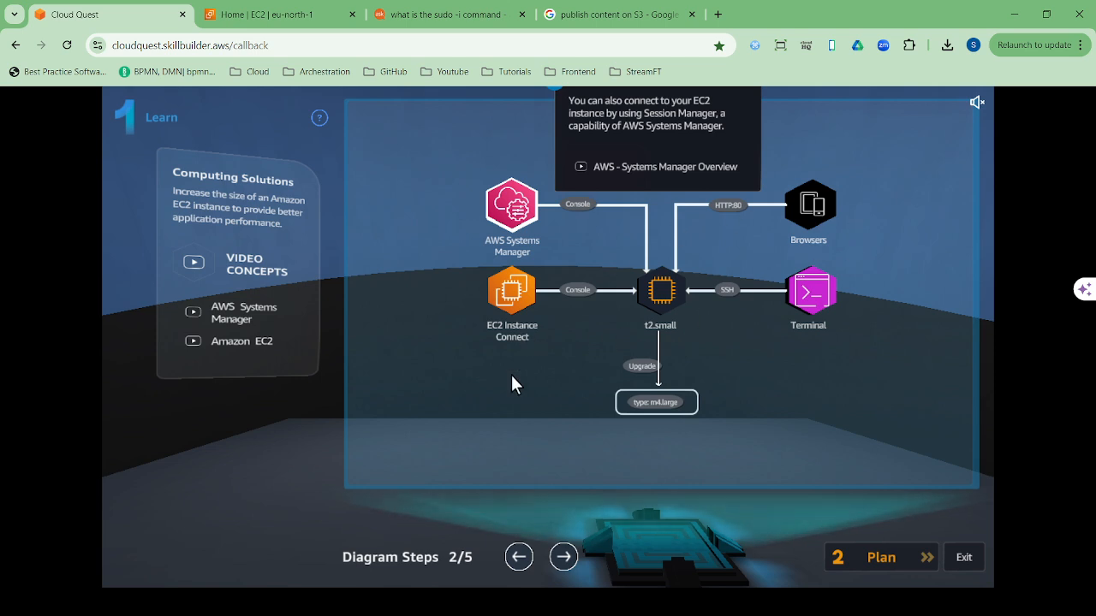
left_click(565, 557)
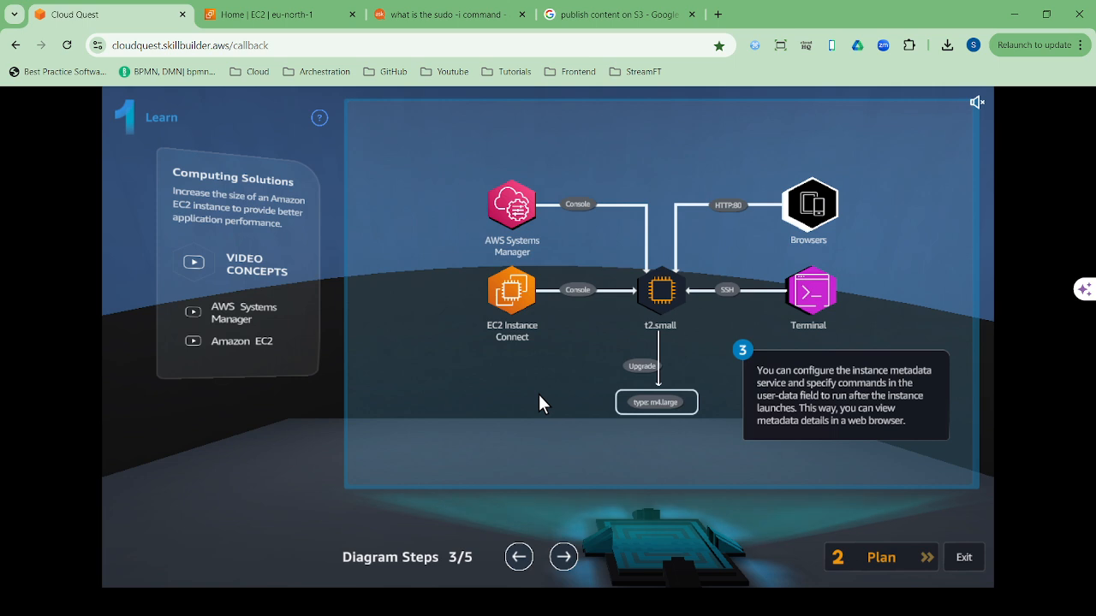
left_click(564, 558)
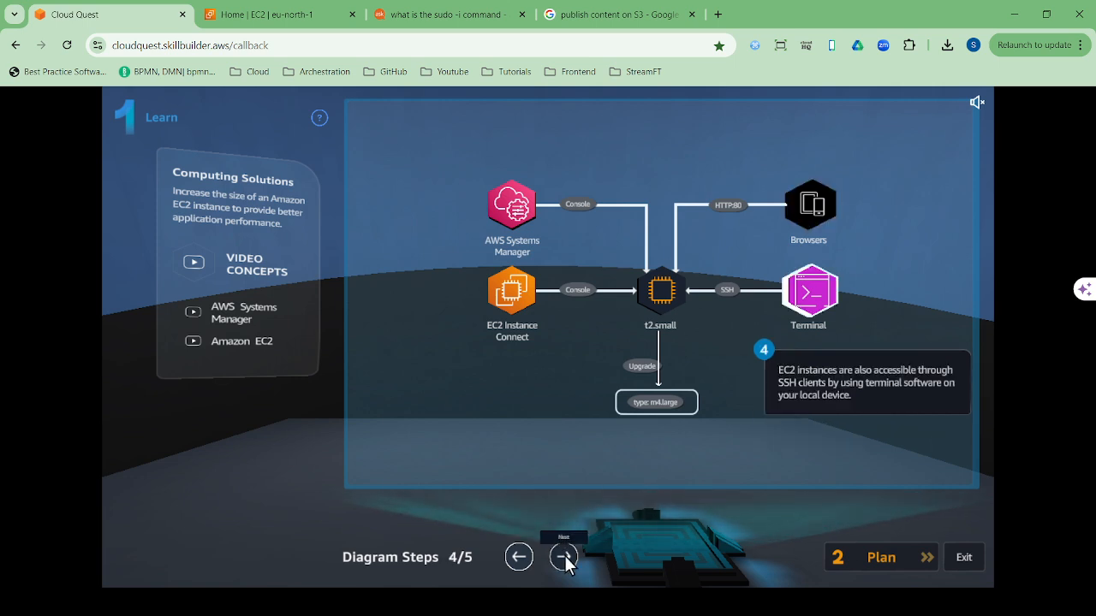
left_click(564, 558)
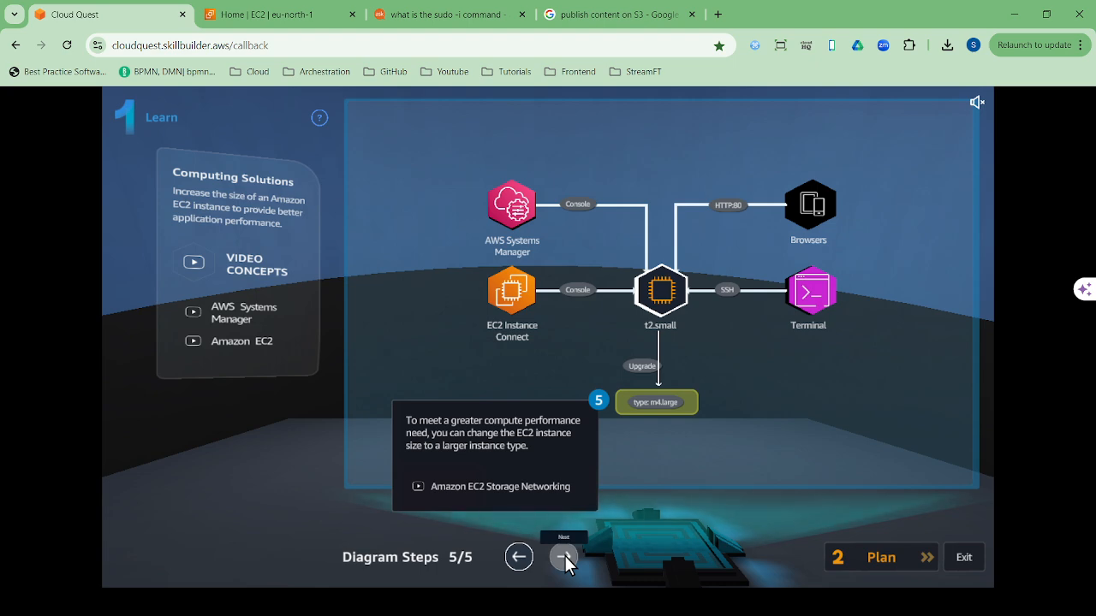
left_click(875, 559)
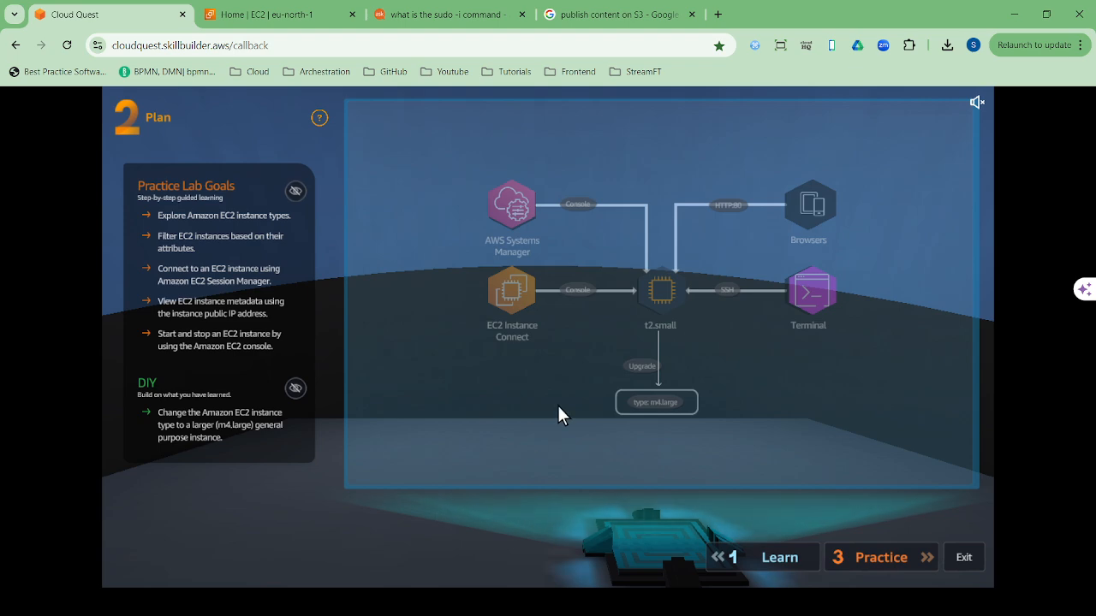
Open the Practice stage and read its lab instructions through step 4, on reviewing the EC2 instance's details
left_click(862, 562)
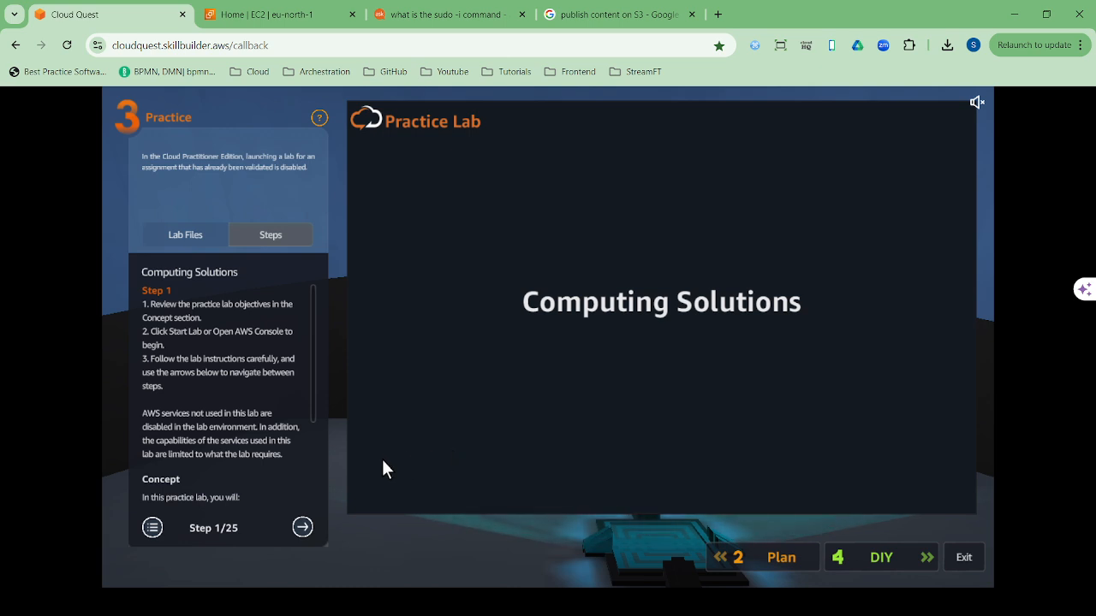
left_click(303, 528)
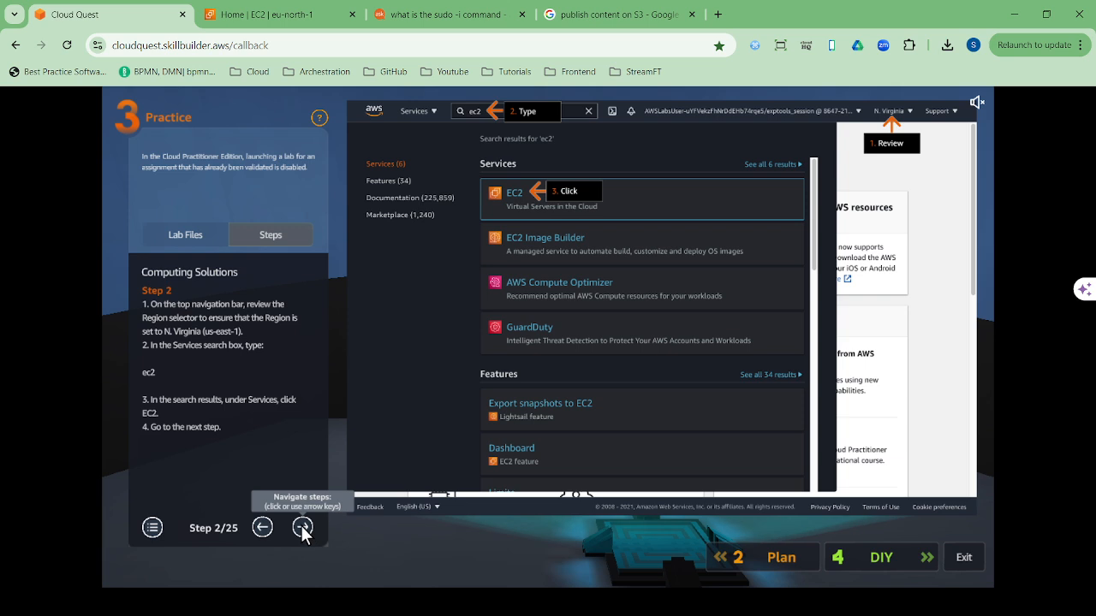
left_click(303, 528)
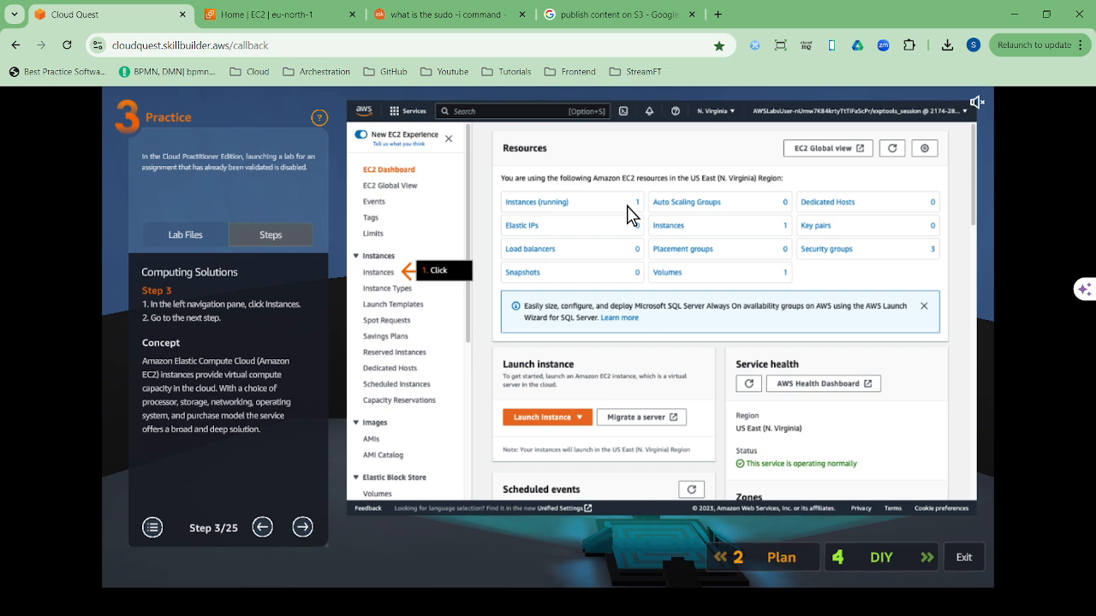
left_click(303, 528)
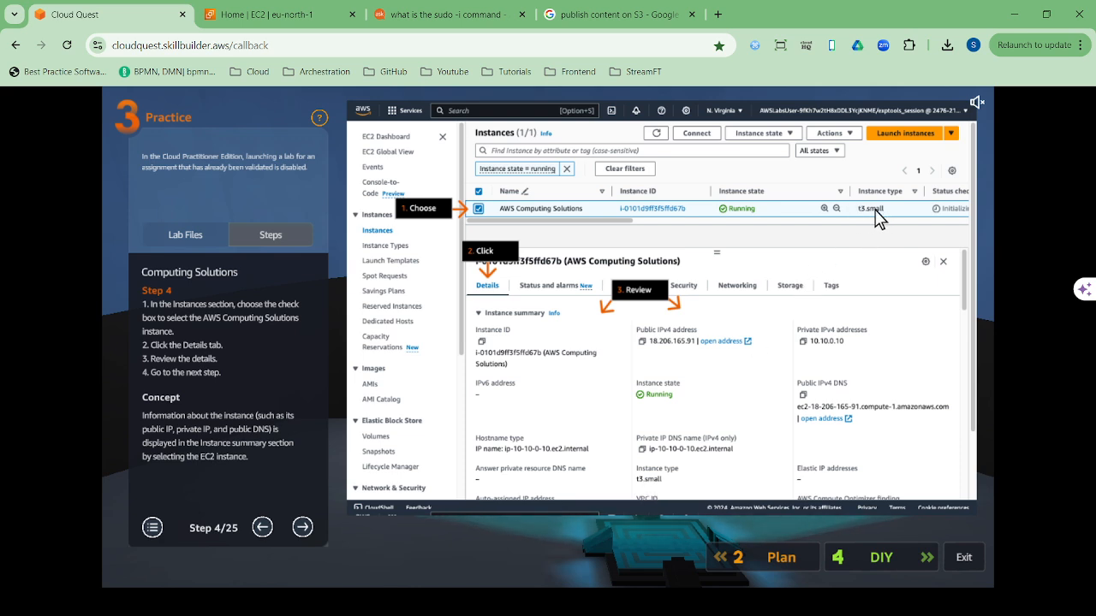
Read practice steps 5 to 9 on comparing instance types and viewing instance metadata through the public IP address
left_click(302, 527)
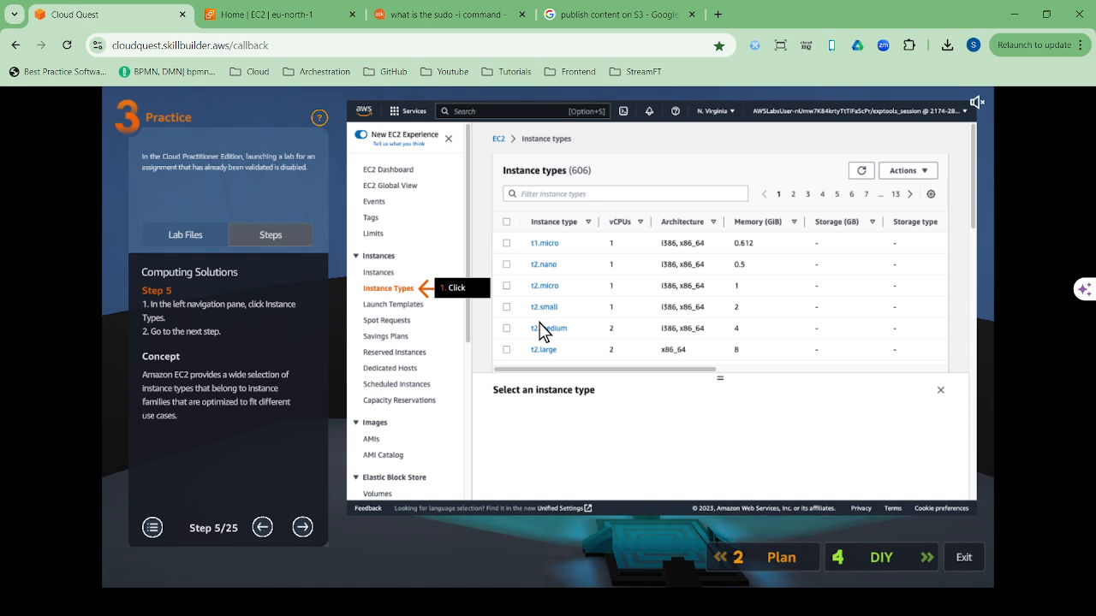
left_click(303, 527)
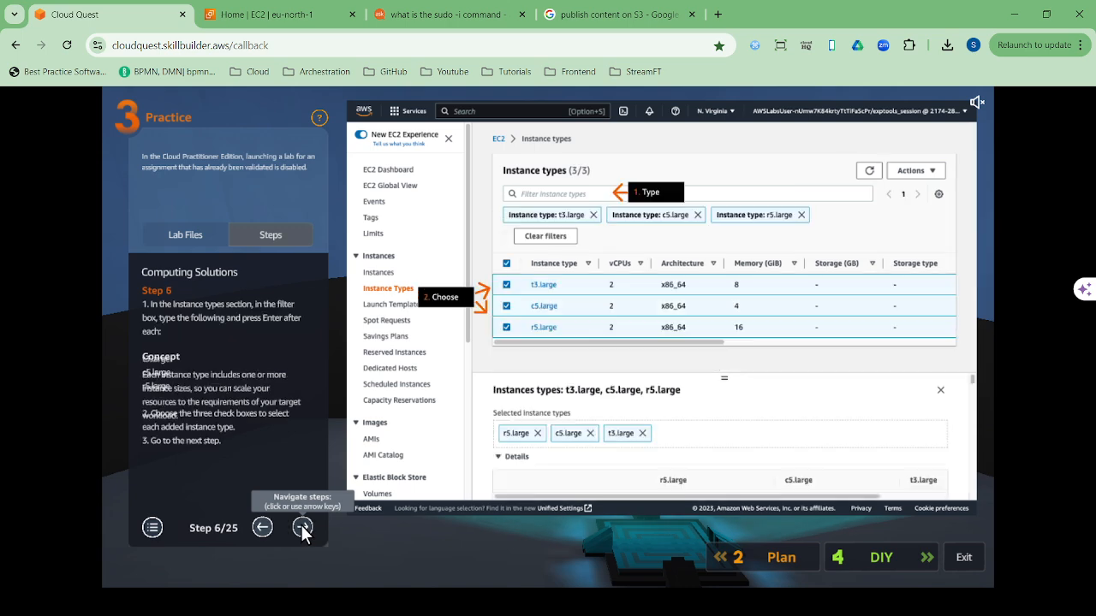
left_click(302, 528)
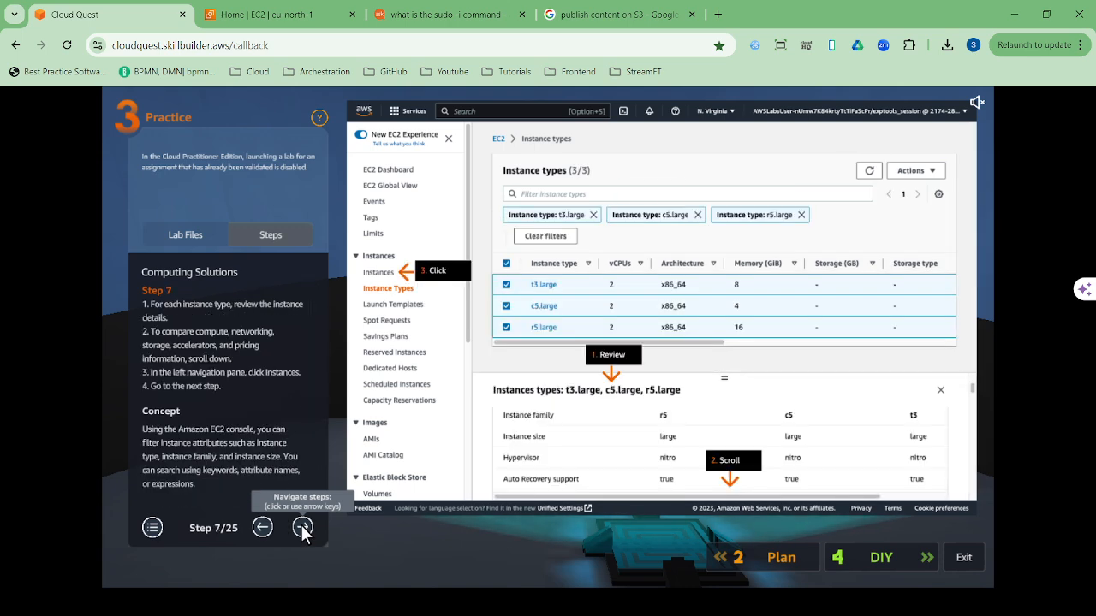
left_click(302, 528)
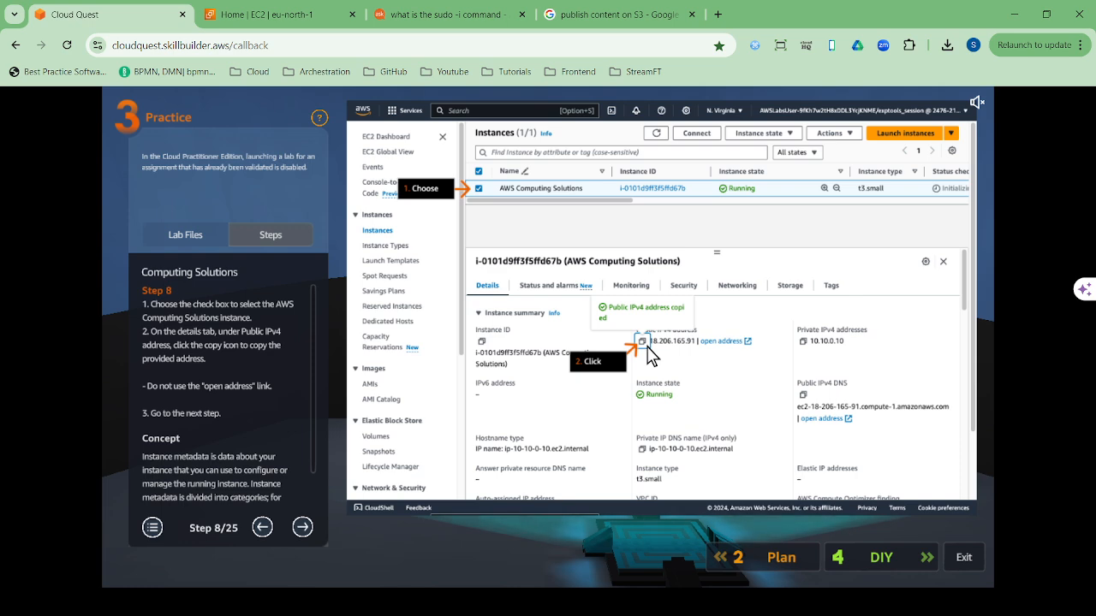
left_click(302, 527)
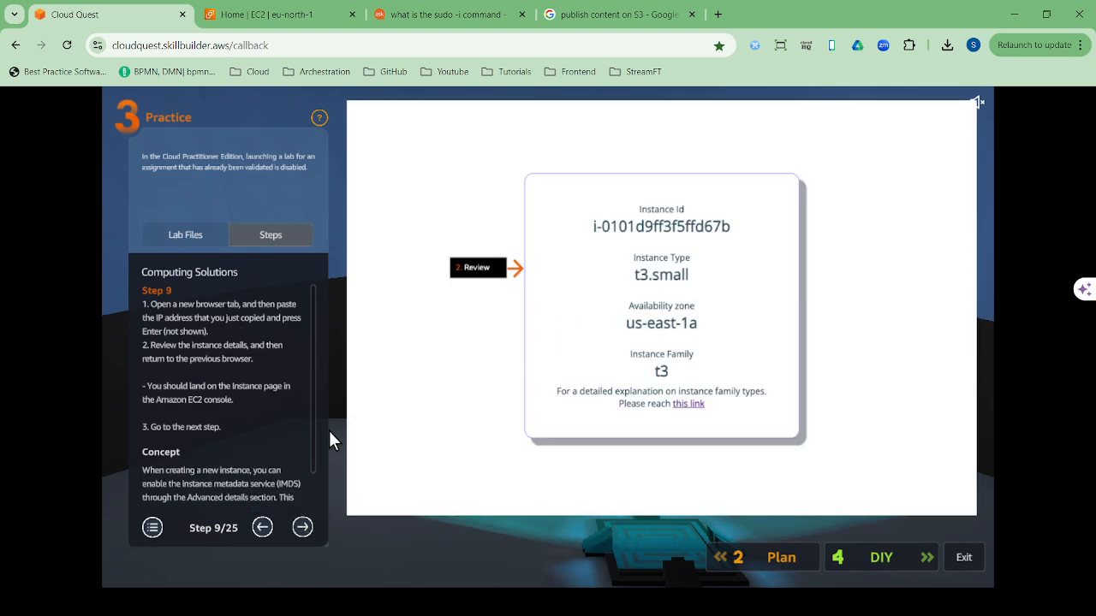
Read practice steps 10 to 14 on connecting to the instance with EC2 Instance Connect, Session Manager or an SSH client
left_click(302, 528)
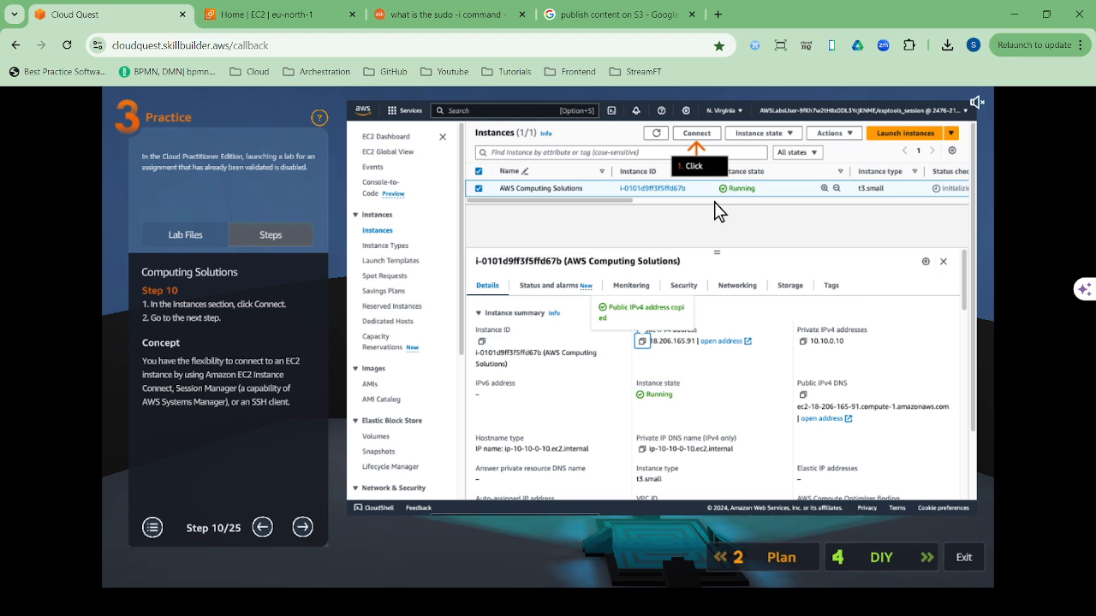
left_click(303, 528)
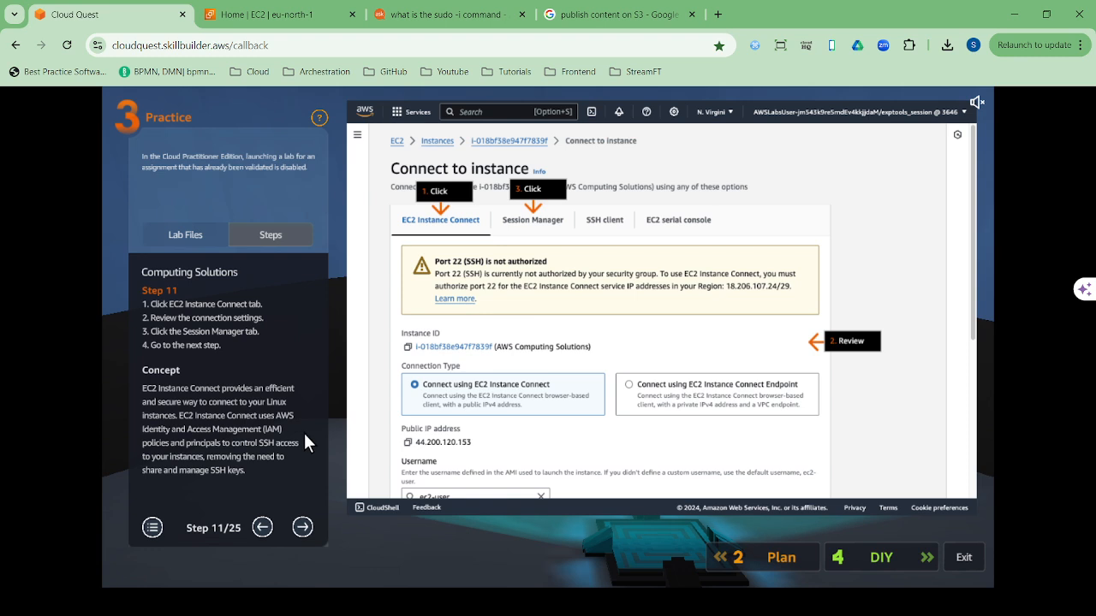
left_click(303, 527)
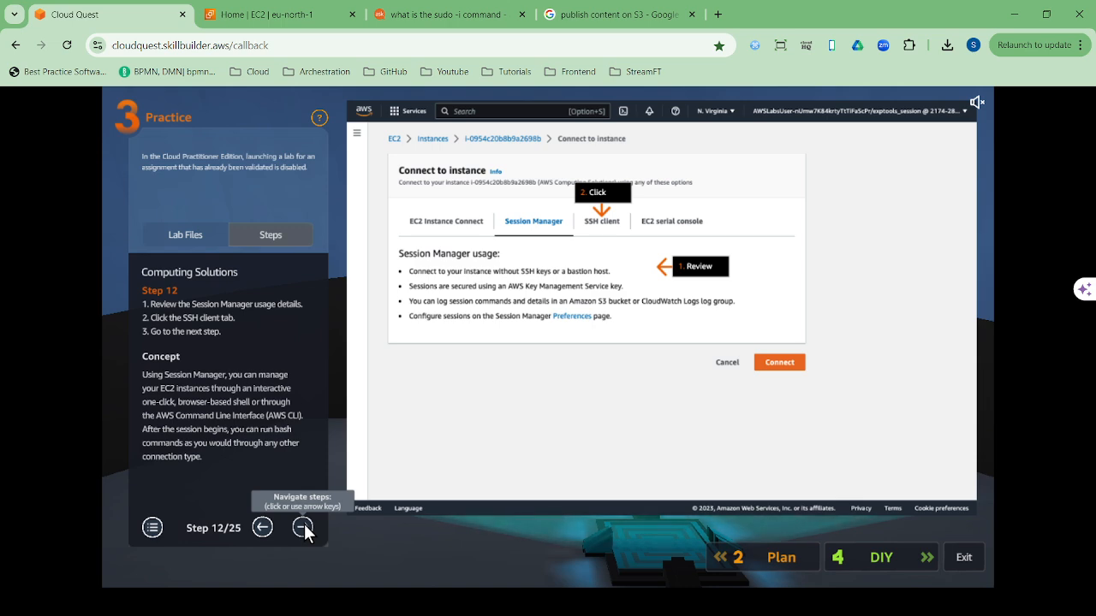
left_click(303, 527)
left_click(303, 527)
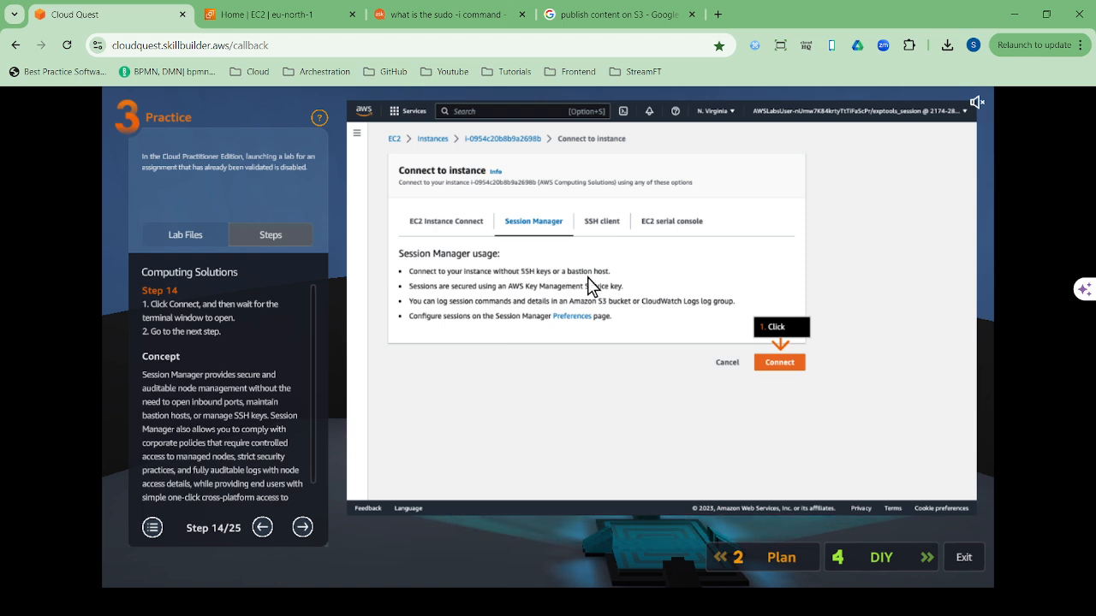
Examine practice steps 15 and 16 on the terminal commands and application log, rechecking the Session Manager connection in step 14
left_click(302, 527)
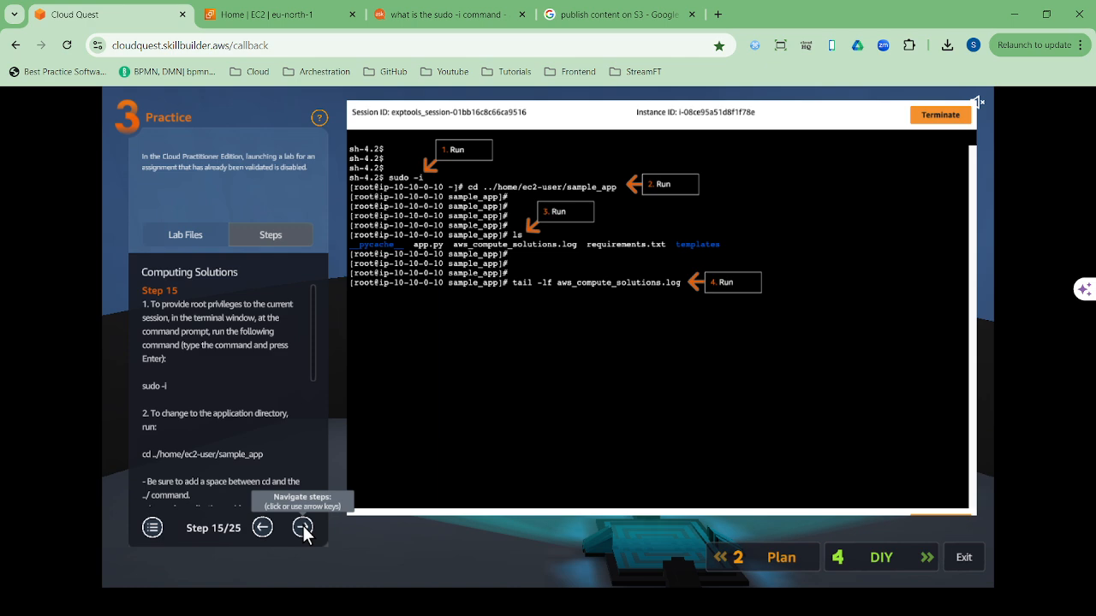
left_click(262, 527)
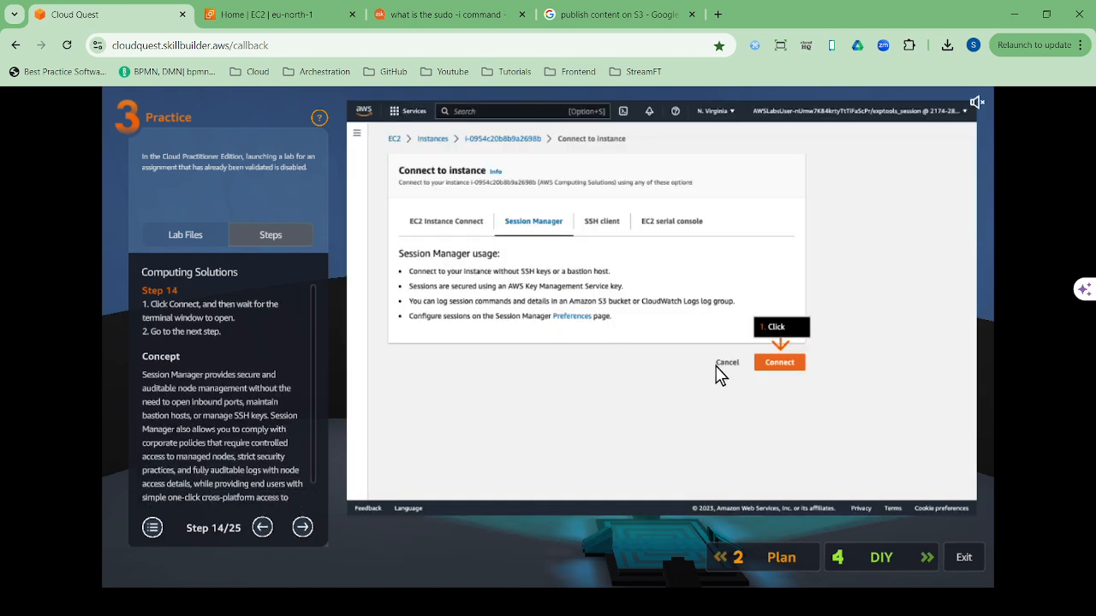
left_click(302, 527)
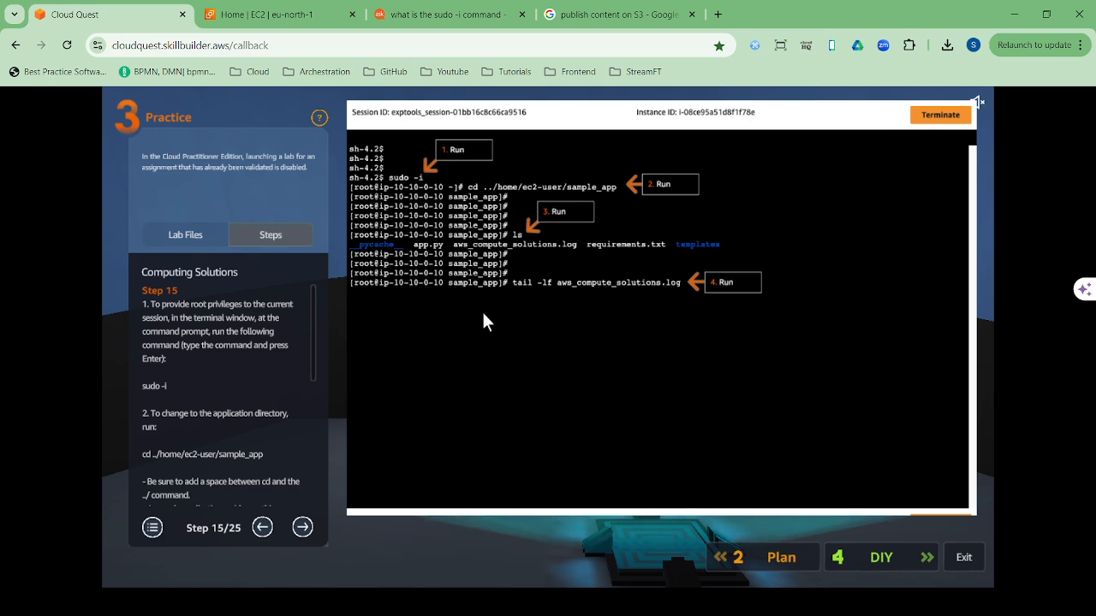
left_click(302, 527)
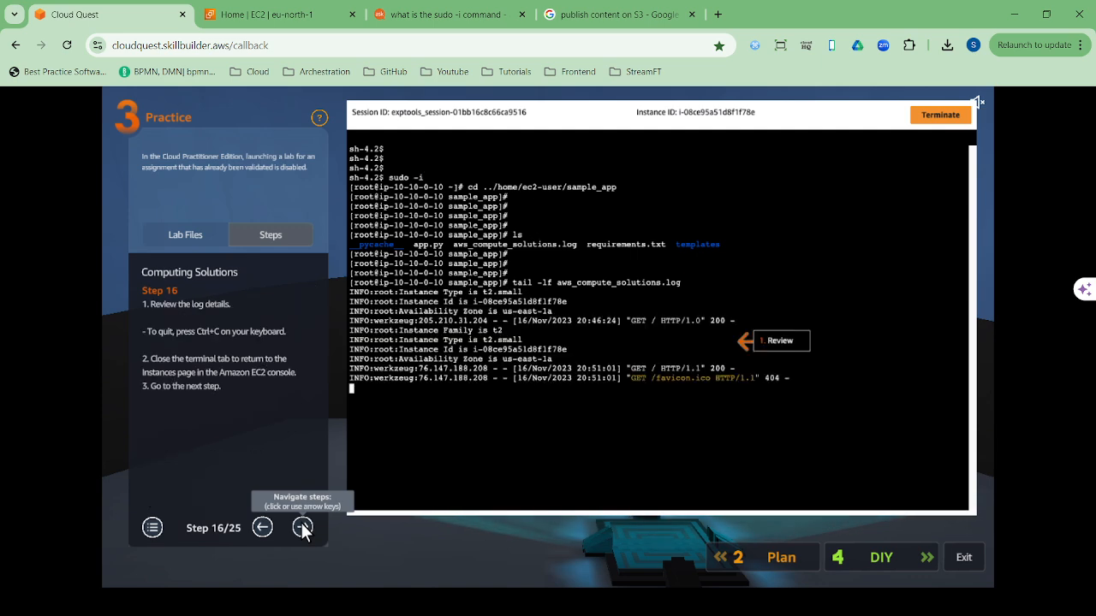
Read practice steps 17 to 21 on reviewing the instance's user data and stopping the instance
left_click(302, 527)
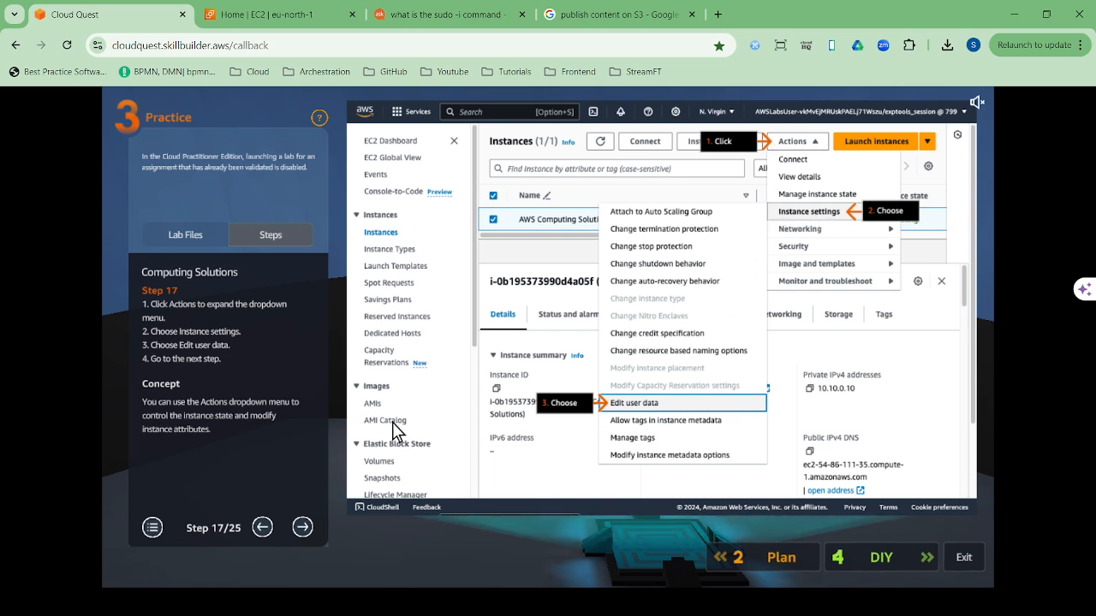
left_click(302, 528)
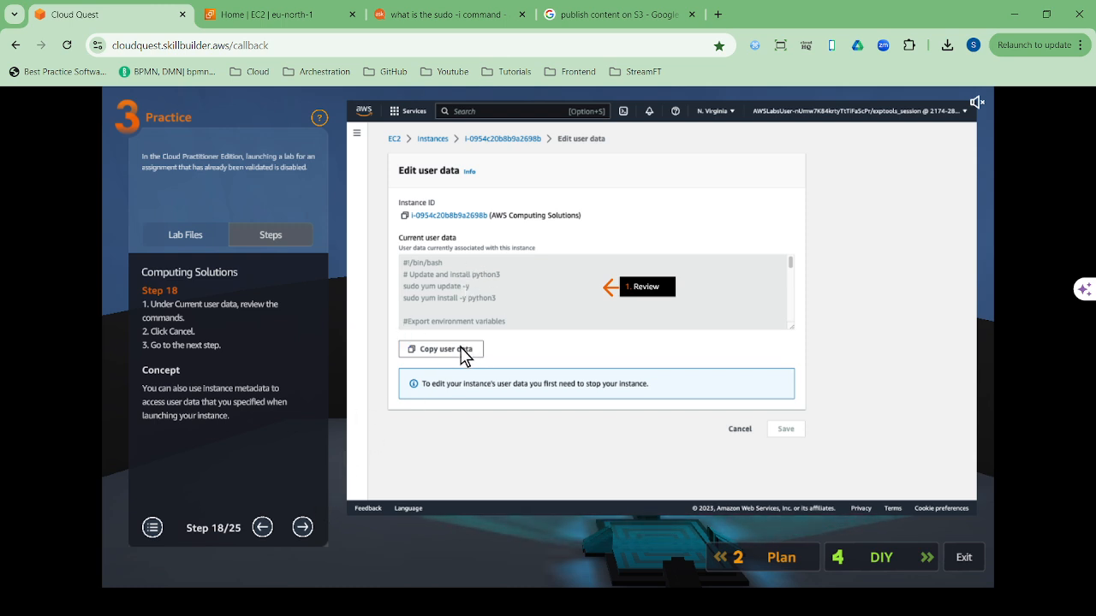
left_click(302, 527)
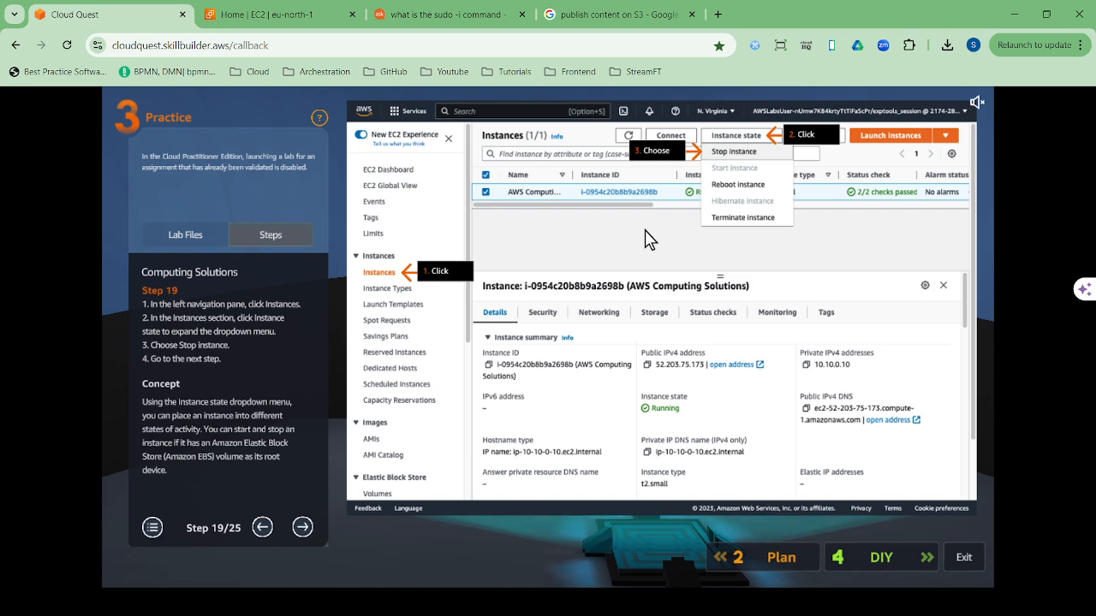
left_click(304, 527)
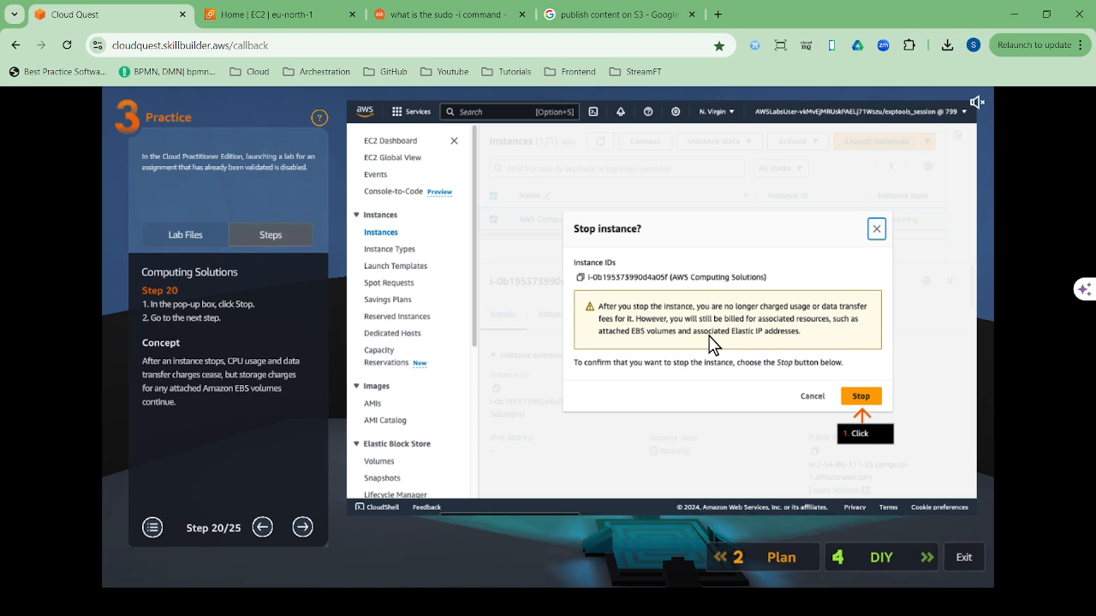
left_click(303, 529)
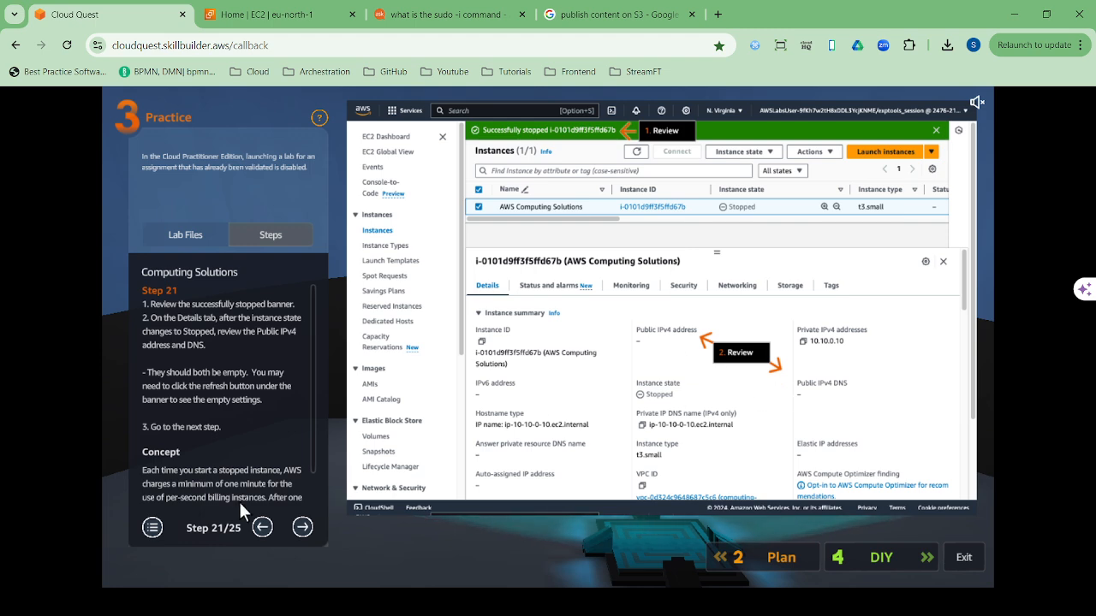
Read practice steps 22 to 25 on the stopped instance's settings options and restarting it, finishing the Practice instructions
left_click(302, 529)
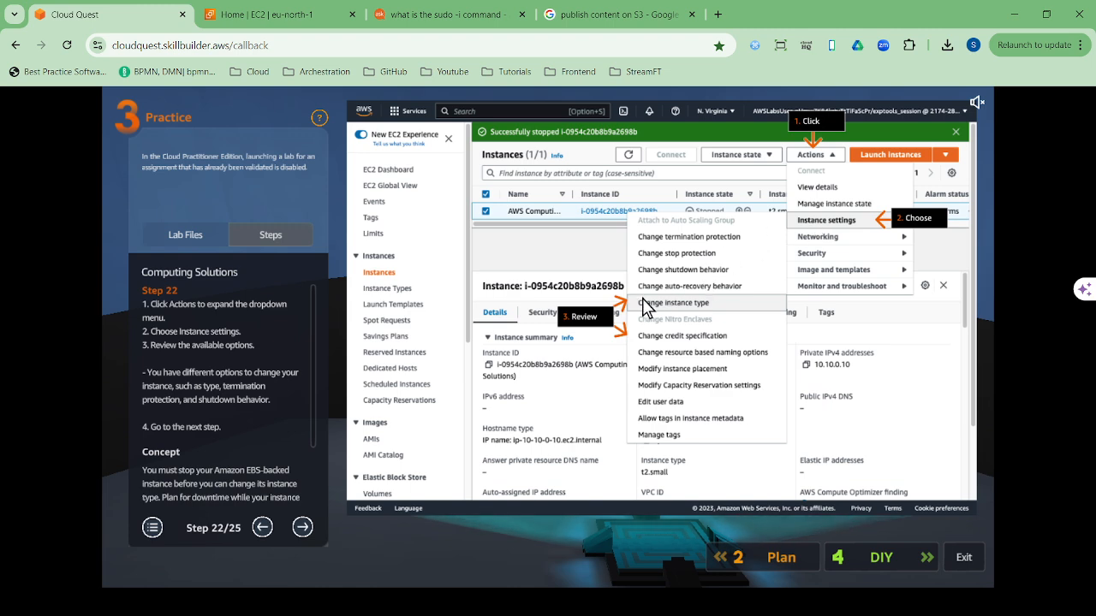
left_click(304, 528)
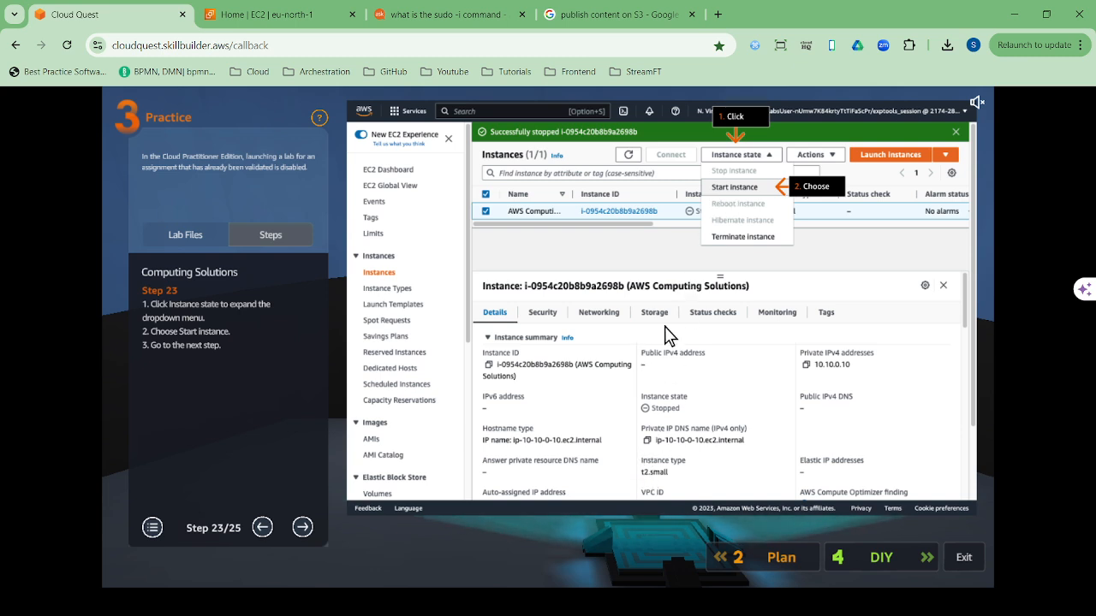
left_click(304, 528)
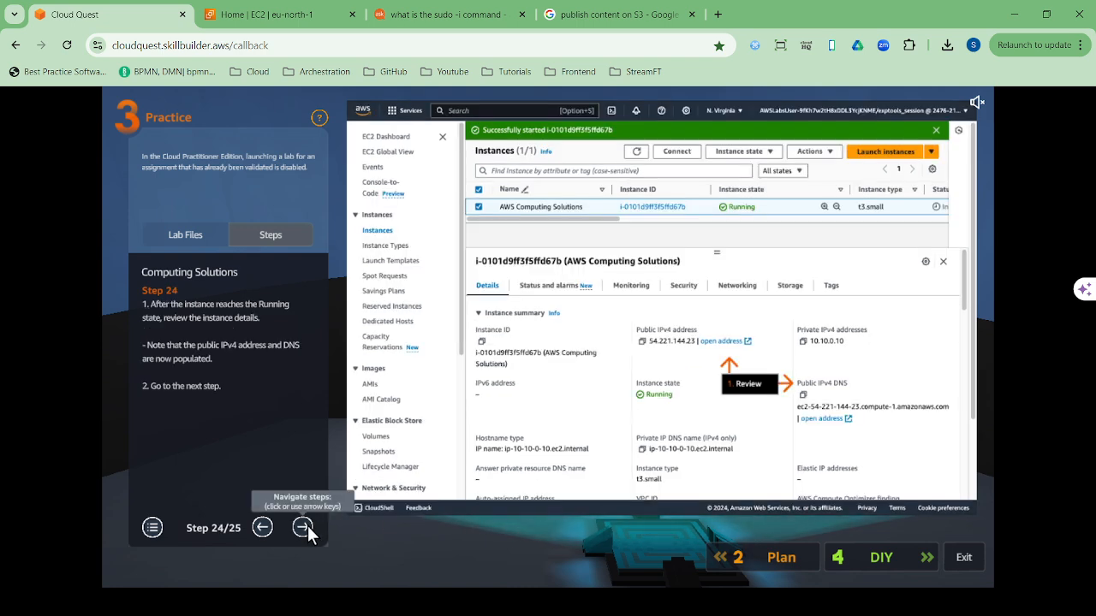
left_click(304, 528)
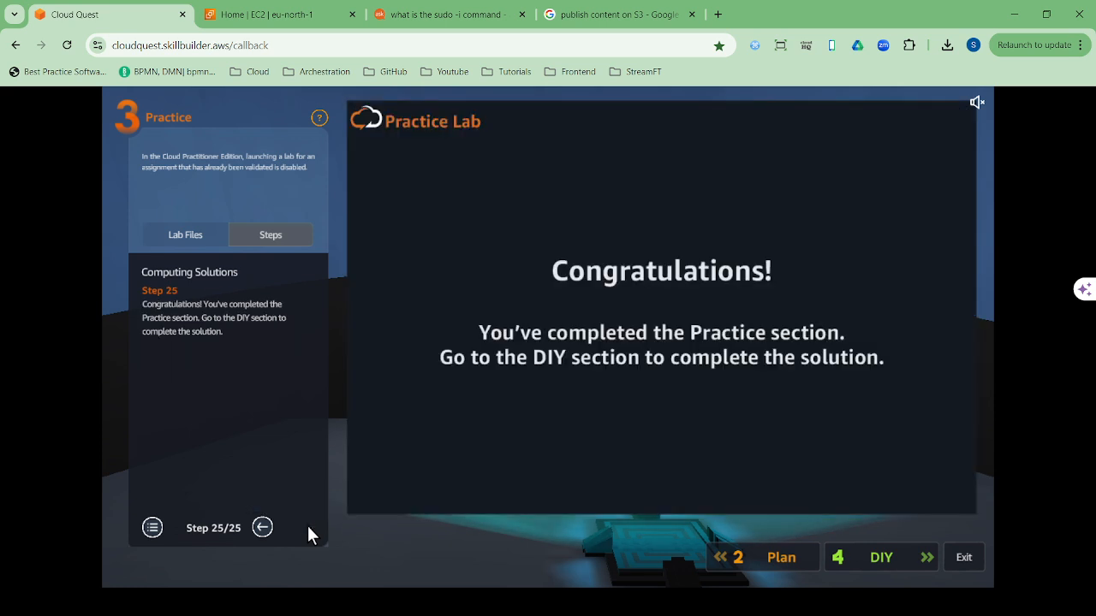
Go back to practice step 22 to re-examine the instance settings options, such as changing the instance type
left_click(262, 527)
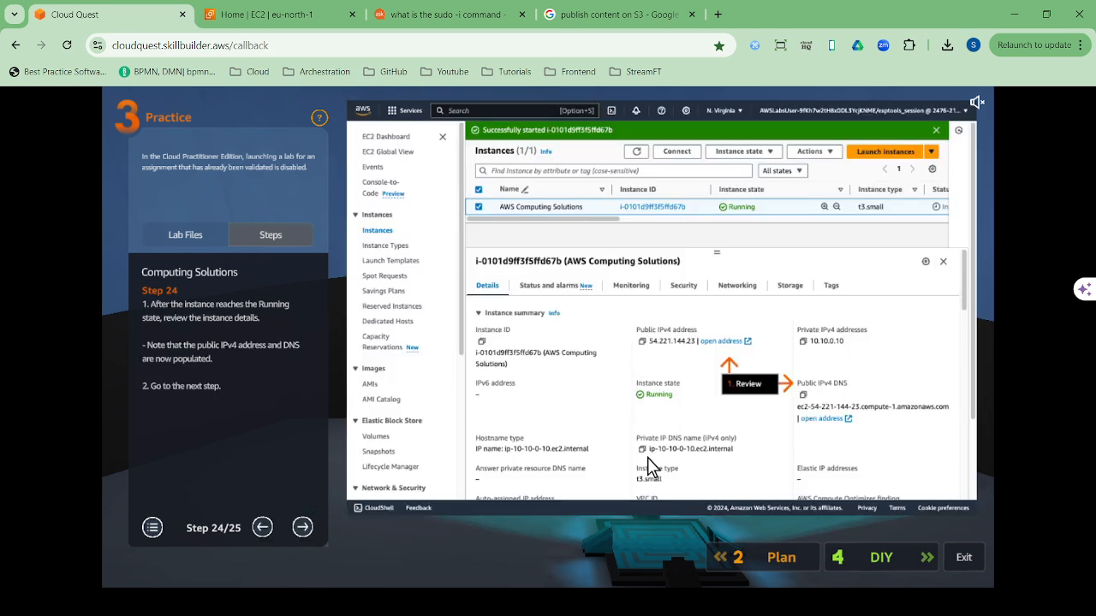
left_click(264, 529)
left_click(263, 528)
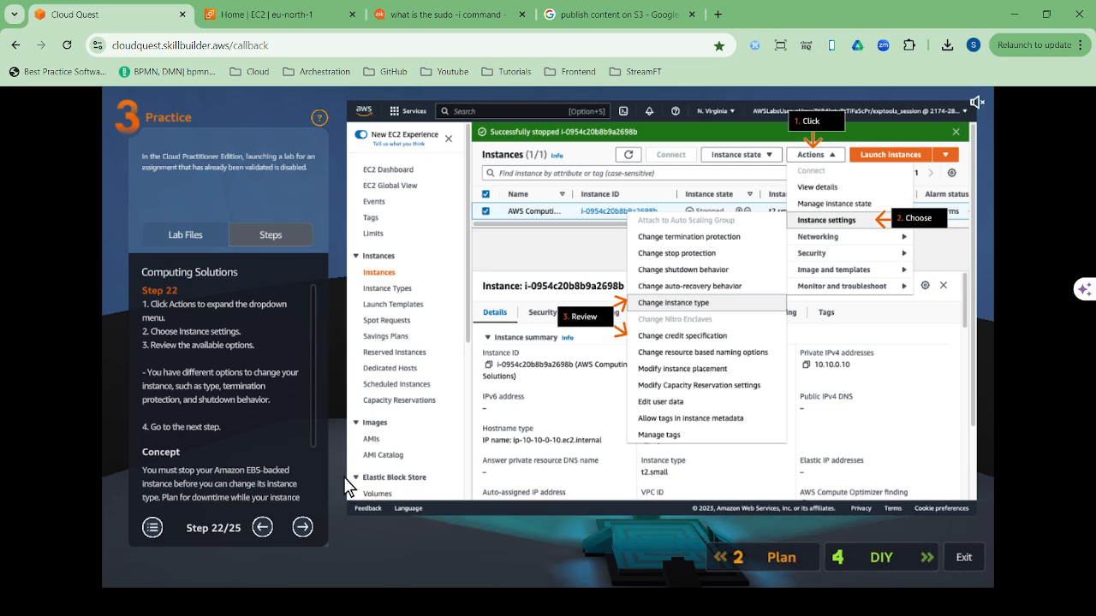
Switch to the AWS EC2 console and open the list of instances in the eu-north-1 region
left_click(313, 23)
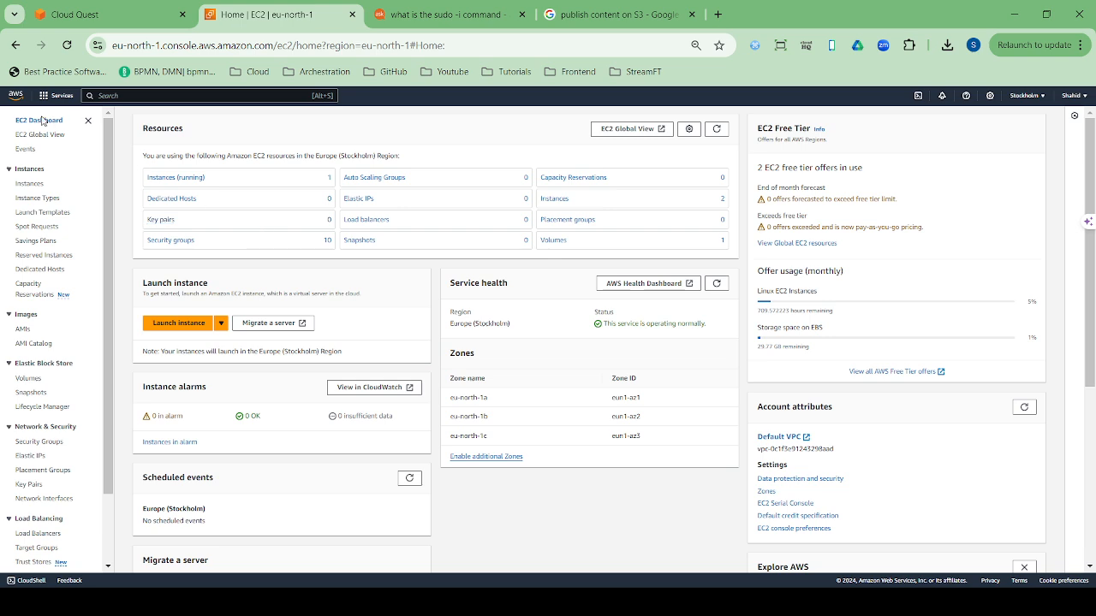
left_click(29, 184)
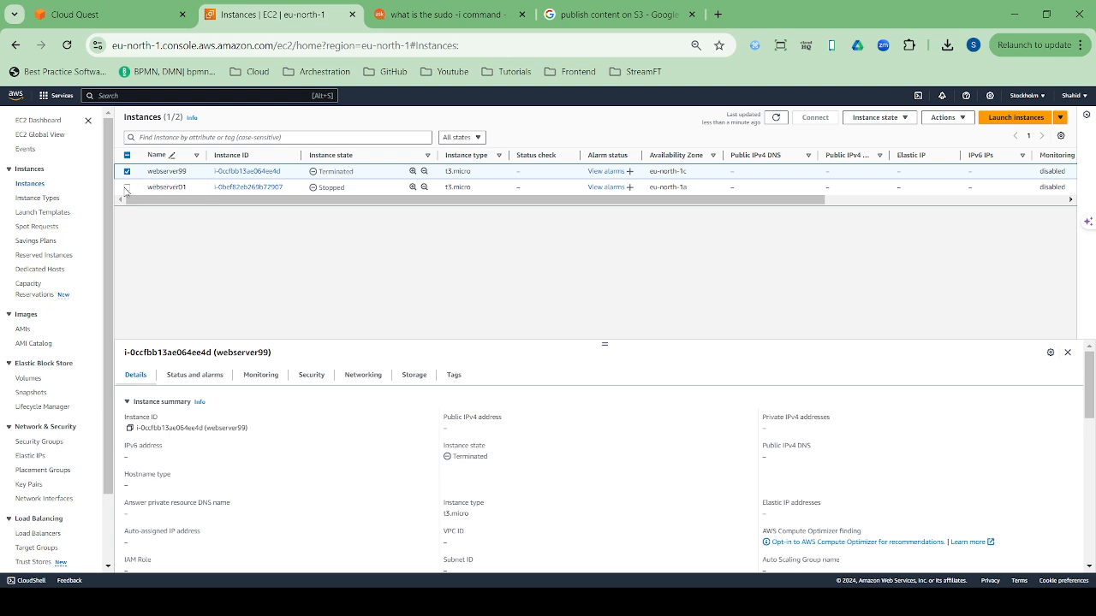
Select only the stopped webserver01 instance and open its Change instance type settings
left_click(127, 187)
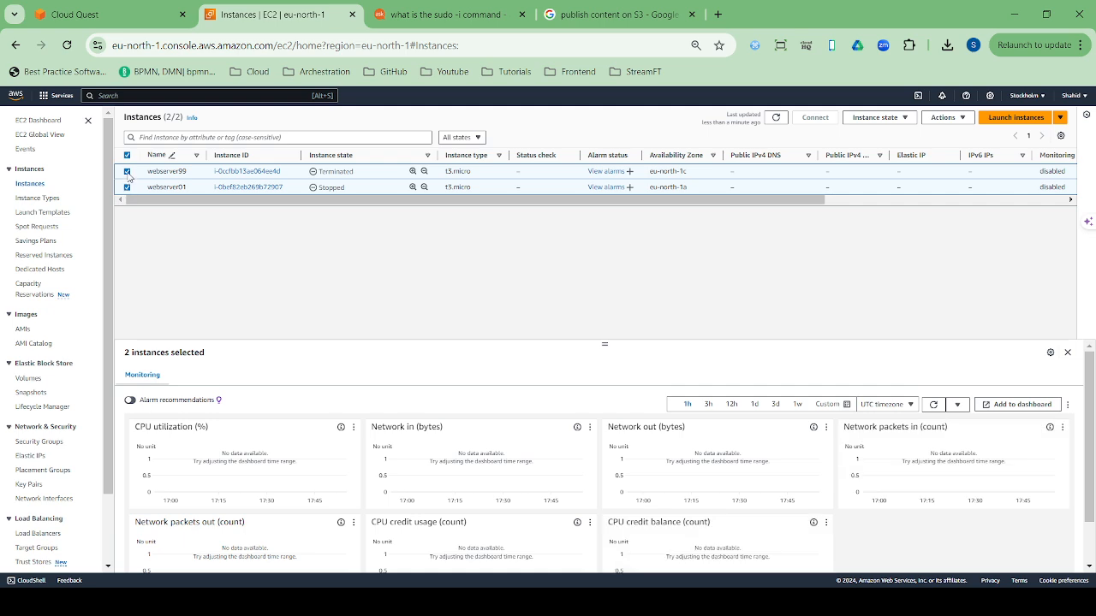
left_click(127, 171)
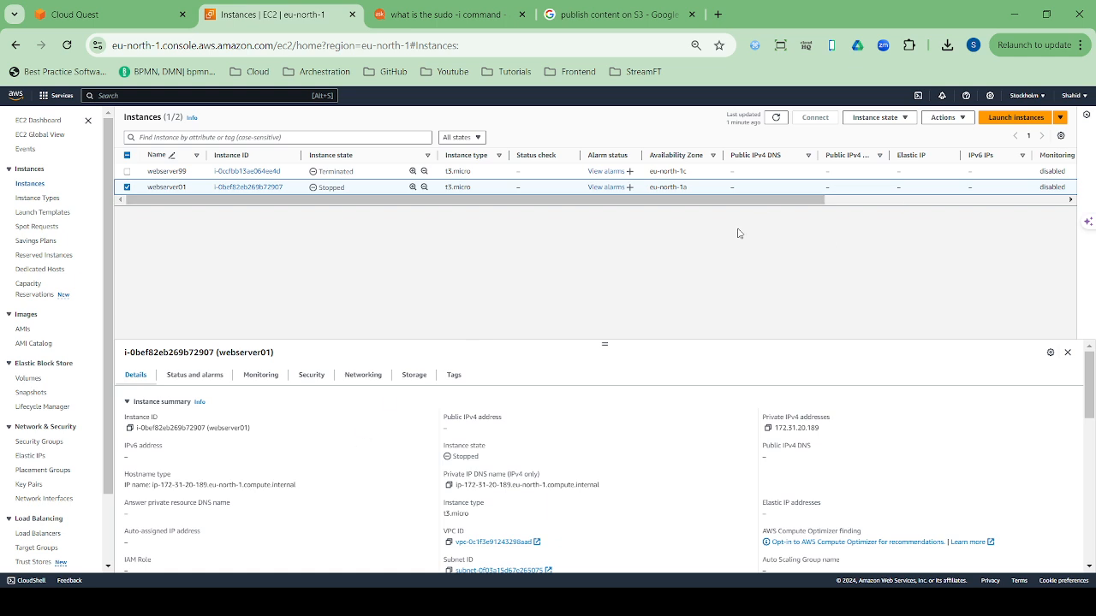
left_click(876, 122)
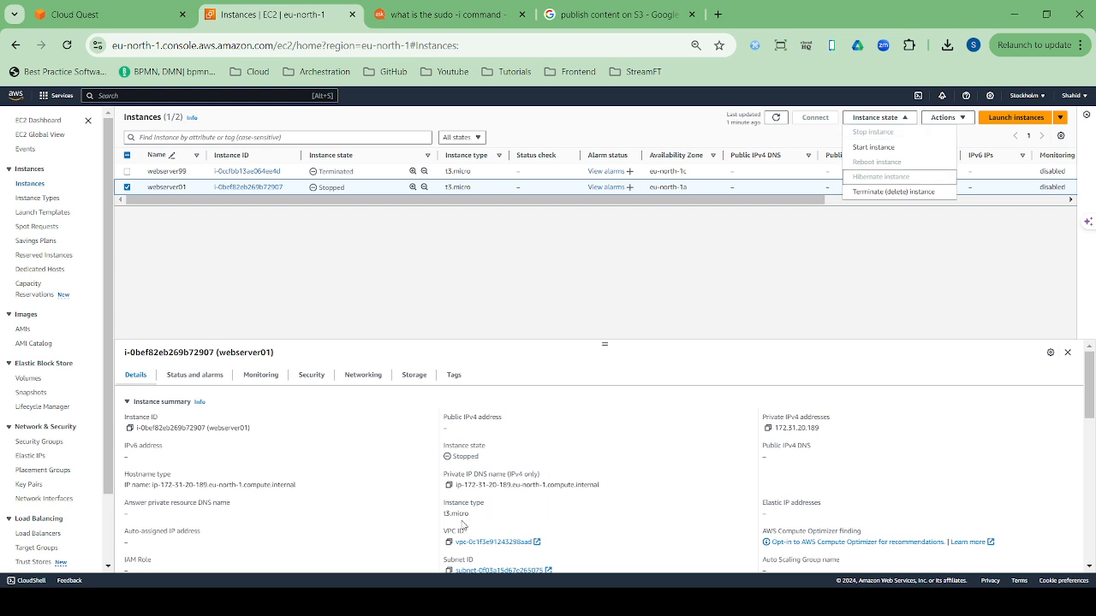
left_click(943, 118)
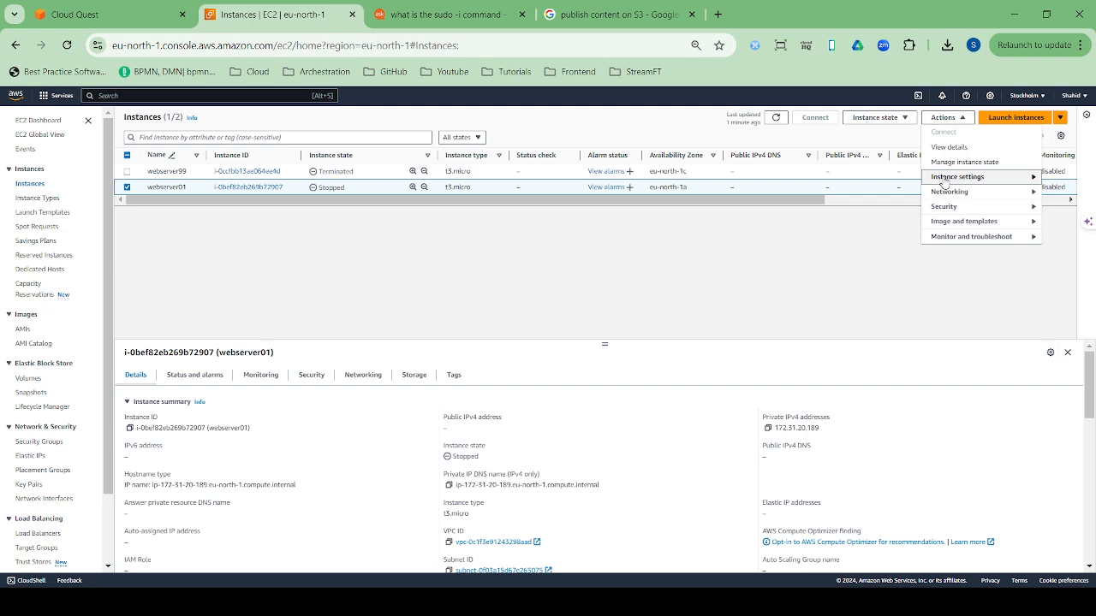
mouse_move(946, 177)
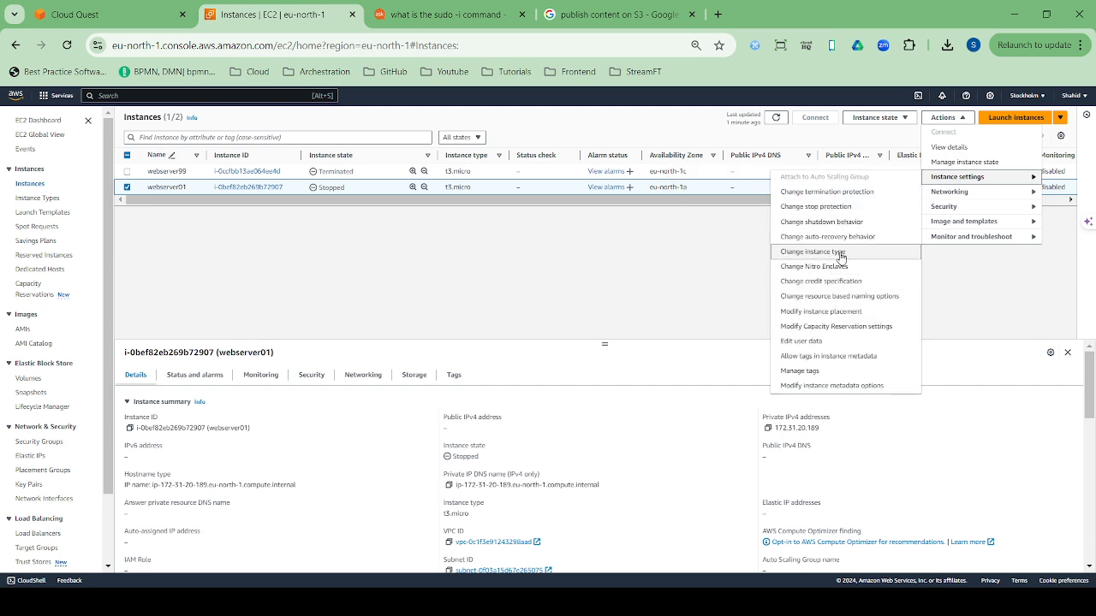
left_click(840, 255)
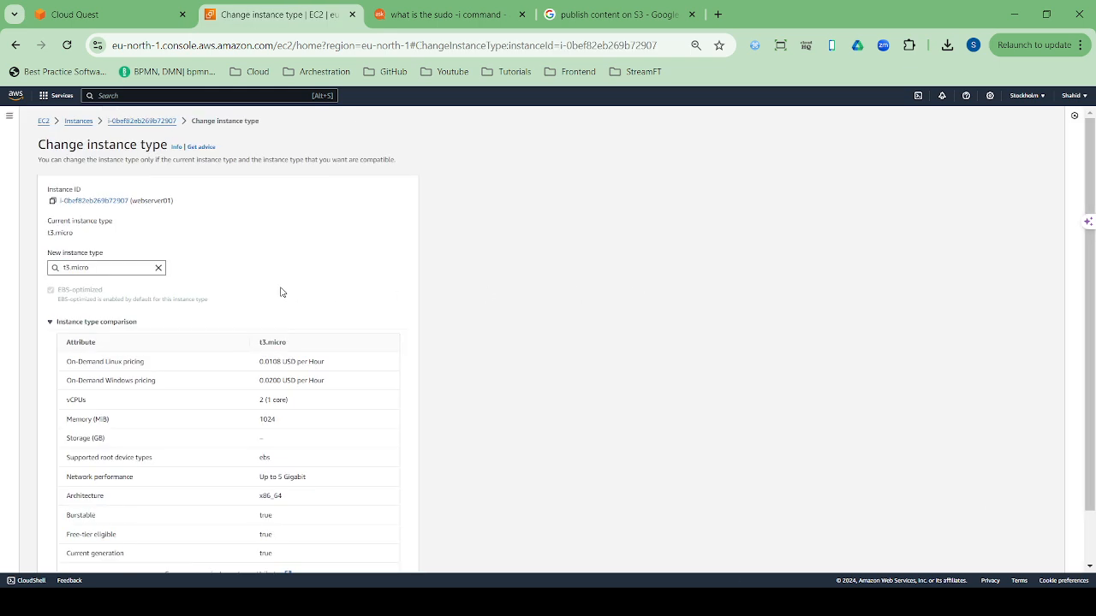
Choose c5.2xlarge as the new instance type and compare its attributes, including free-tier eligibility, with t3.micro
left_click(117, 269)
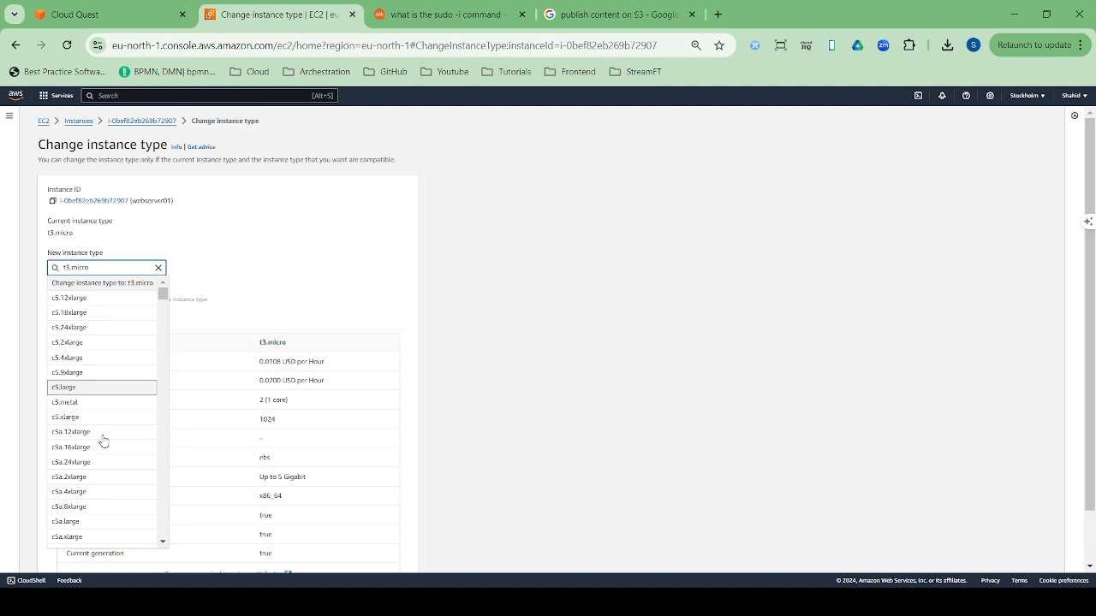
scroll(103, 440, "down", 2)
scroll(102, 440, "up", 3)
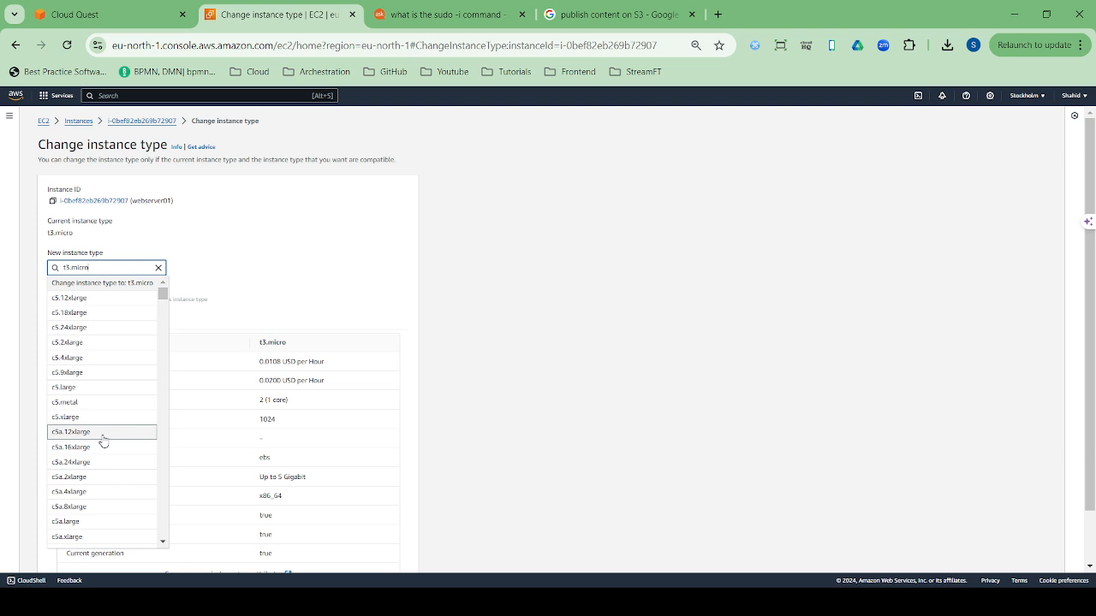
left_click(86, 347)
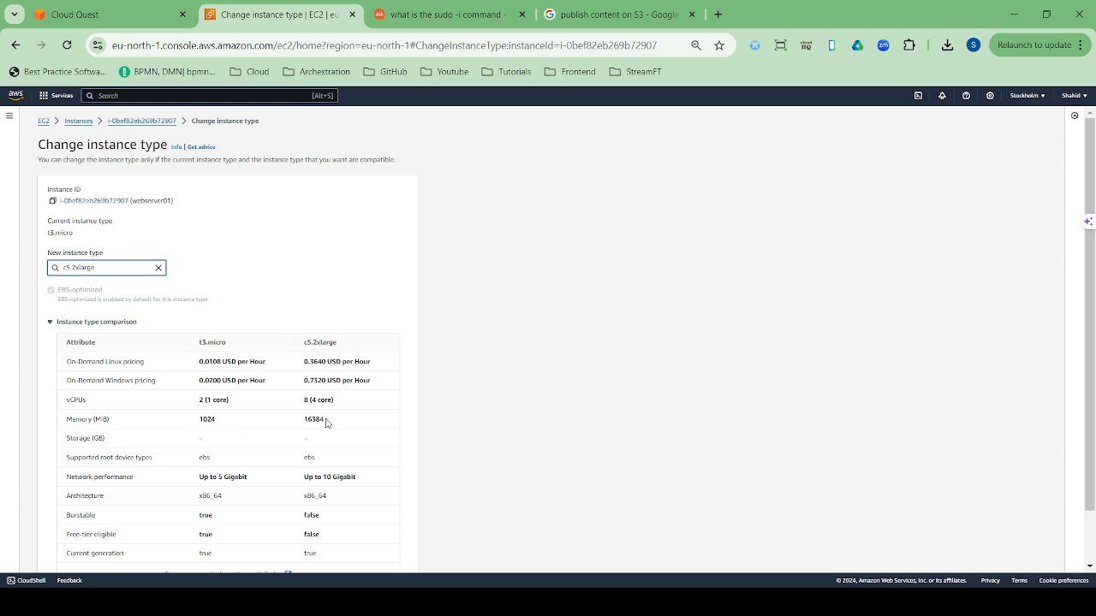
scroll(278, 478, "down", 1)
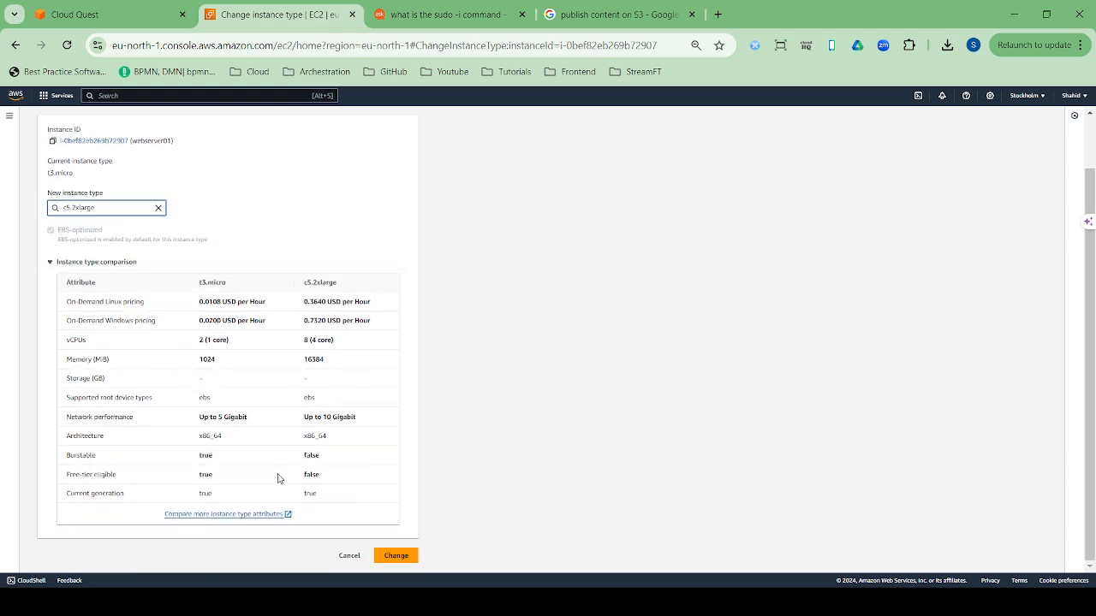
double_click(204, 474)
double_click(311, 474)
Replace the new instance type by searching for "nano" and choosing t3.nano
left_click(103, 208)
scroll(117, 285, "up", 1)
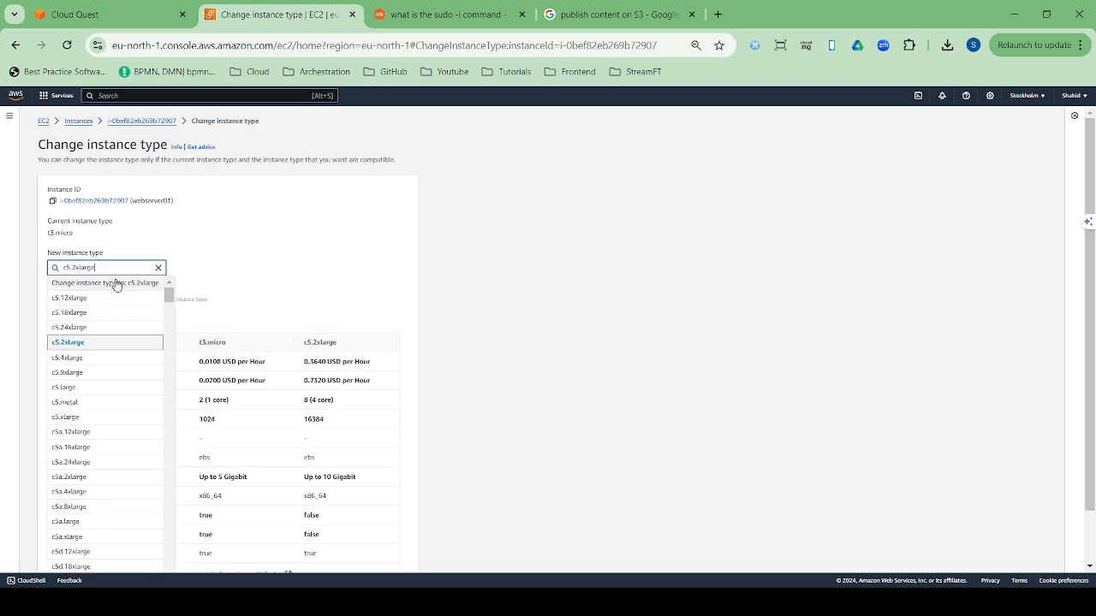
key("BackSpace")
key("BackSpace")
key("BackSpace")
key("BackSpace")
key("BackSpace")
key("BackSpace")
key("BackSpace")
key("BackSpace")
key("BackSpace")
key("BackSpace")
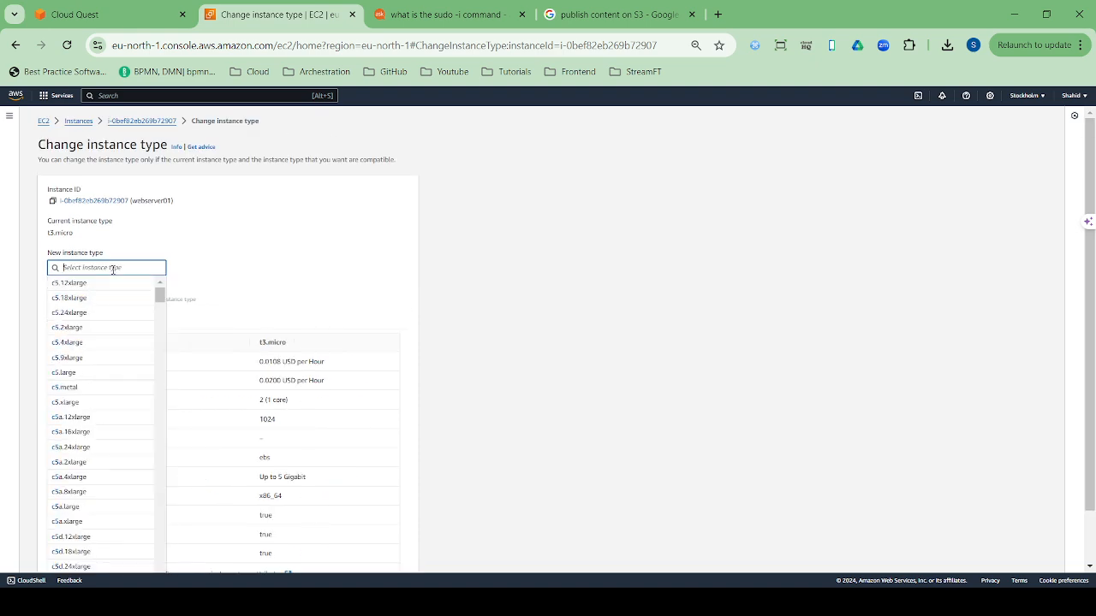
type("nano")
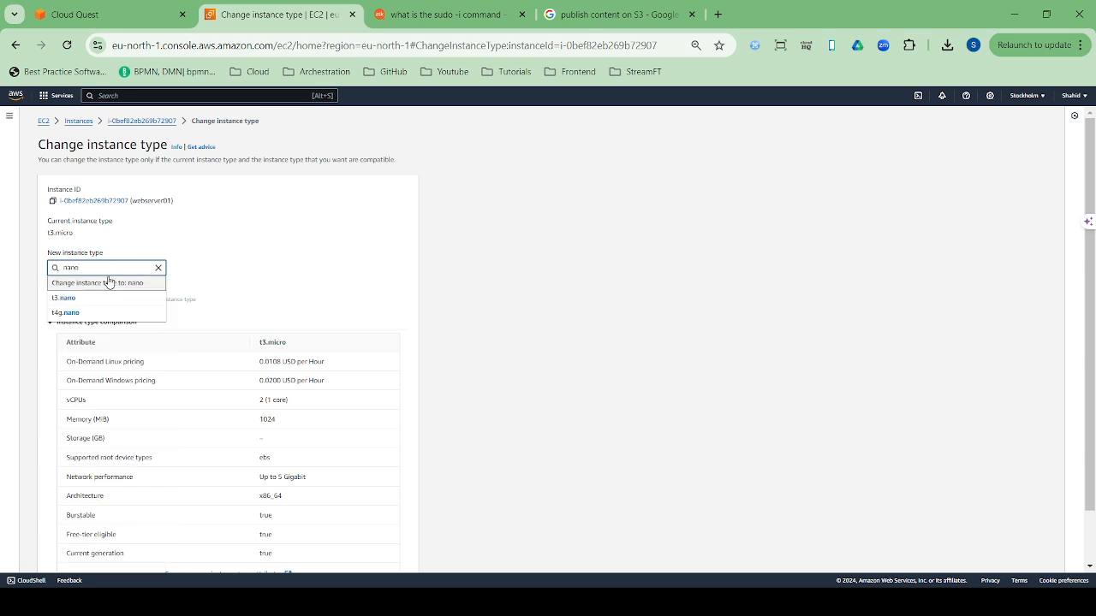
left_click(98, 301)
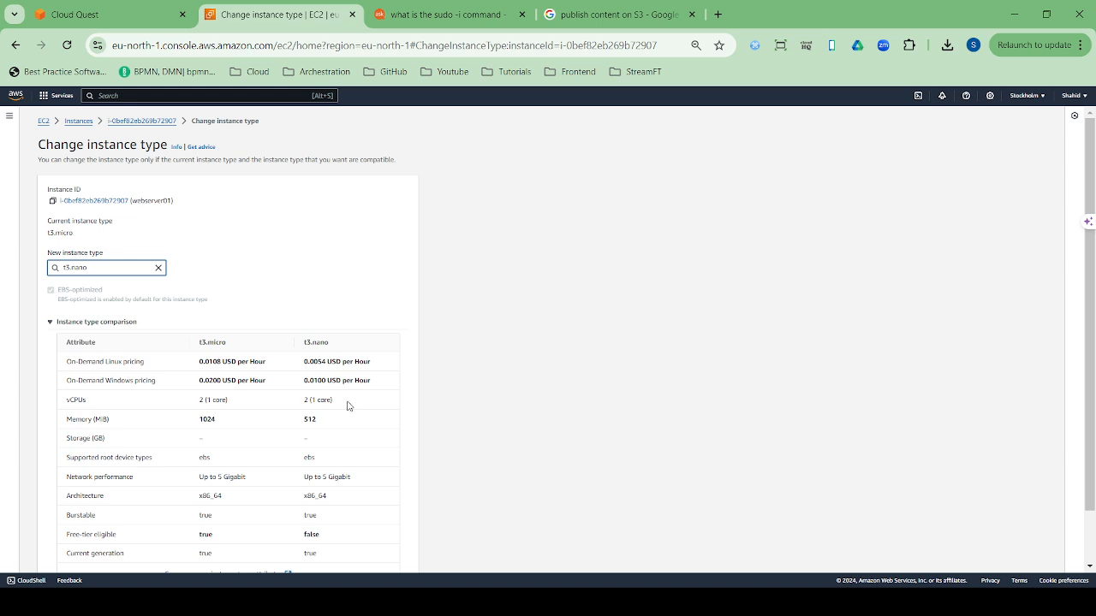
Check the free-tier eligibility of t3.nano in the comparison and apply the instance type change to webserver01
scroll(349, 395, "down", 1)
left_click(310, 474)
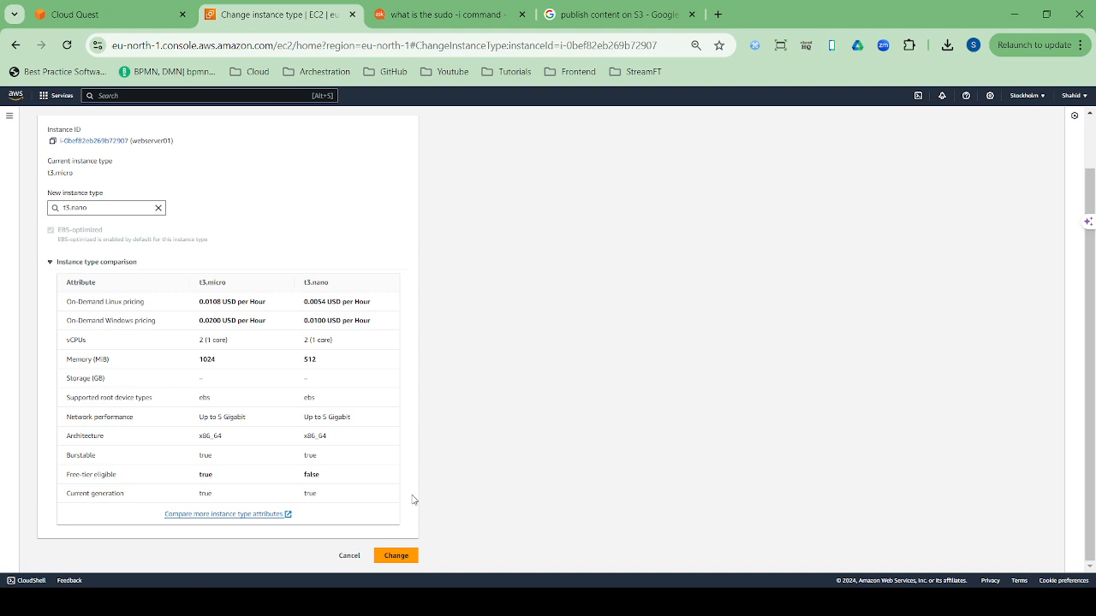
left_click(392, 557)
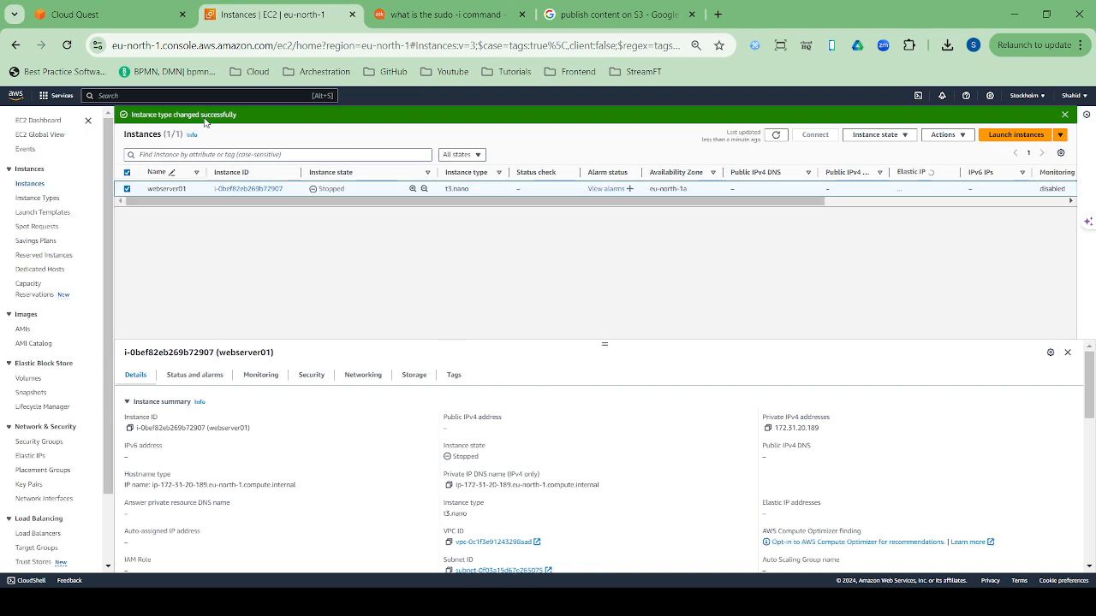
Review webserver01's instance summary and instance details, including its instance type
scroll(334, 368, "down", 2)
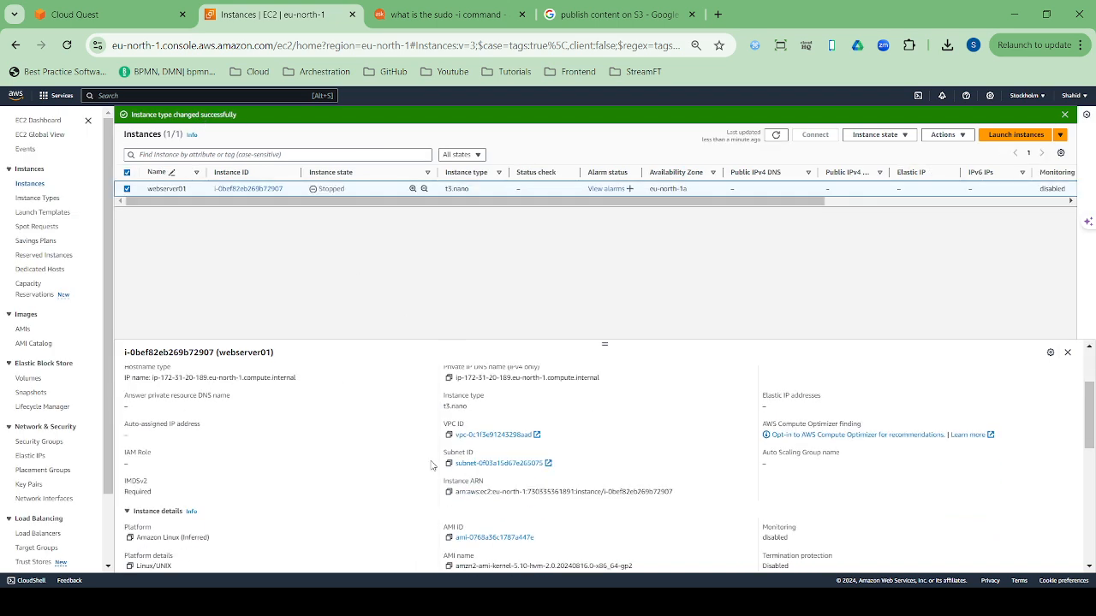
scroll(599, 421, "down", 1)
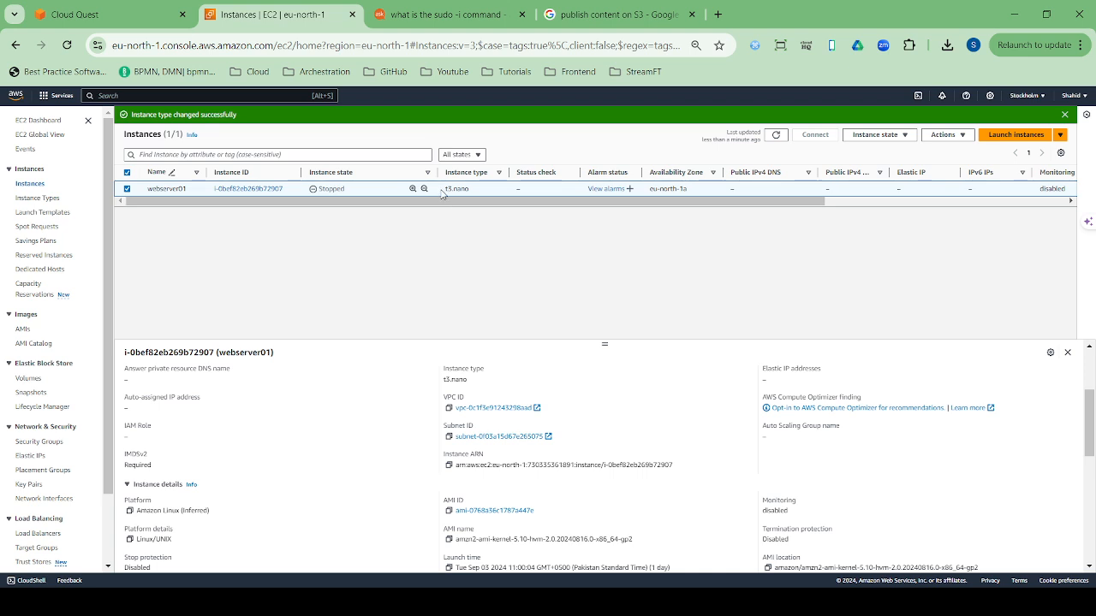
scroll(392, 479, "down", 1)
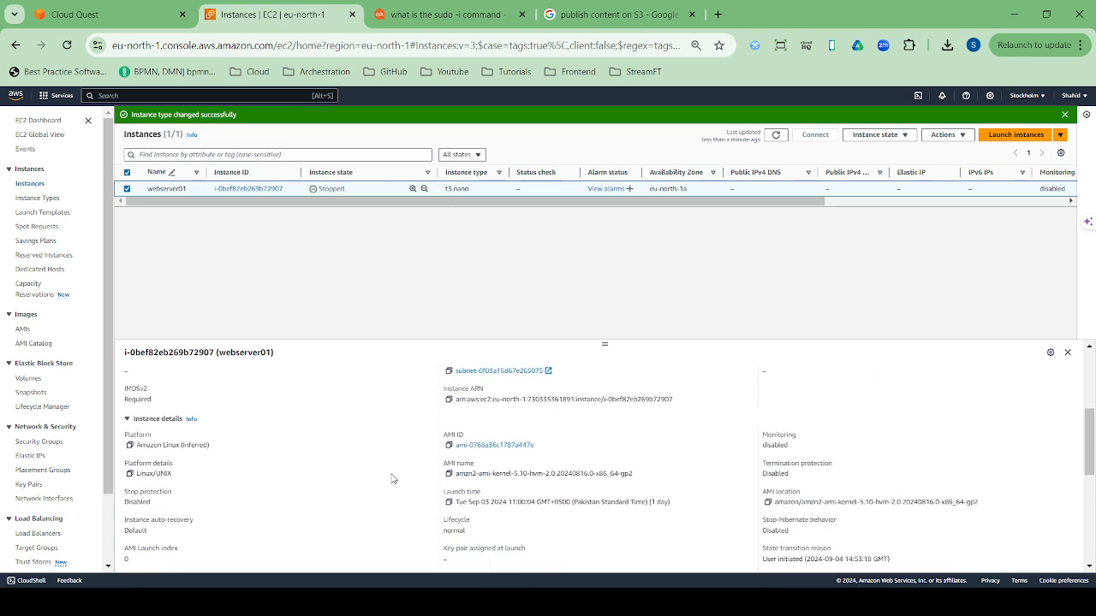
scroll(382, 510, "up", 2)
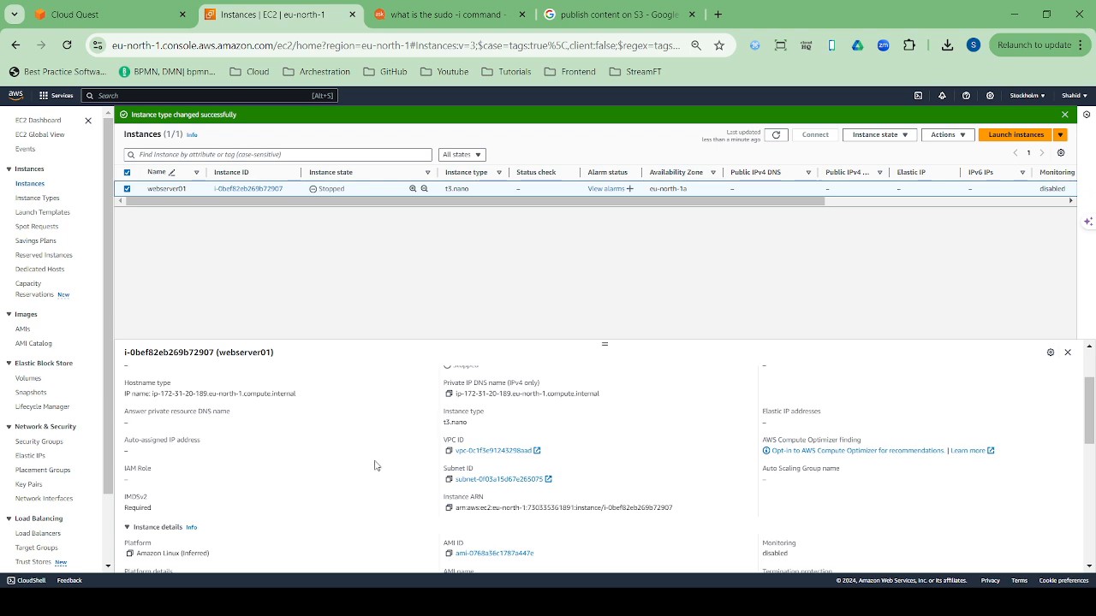
scroll(375, 466, "up", 2)
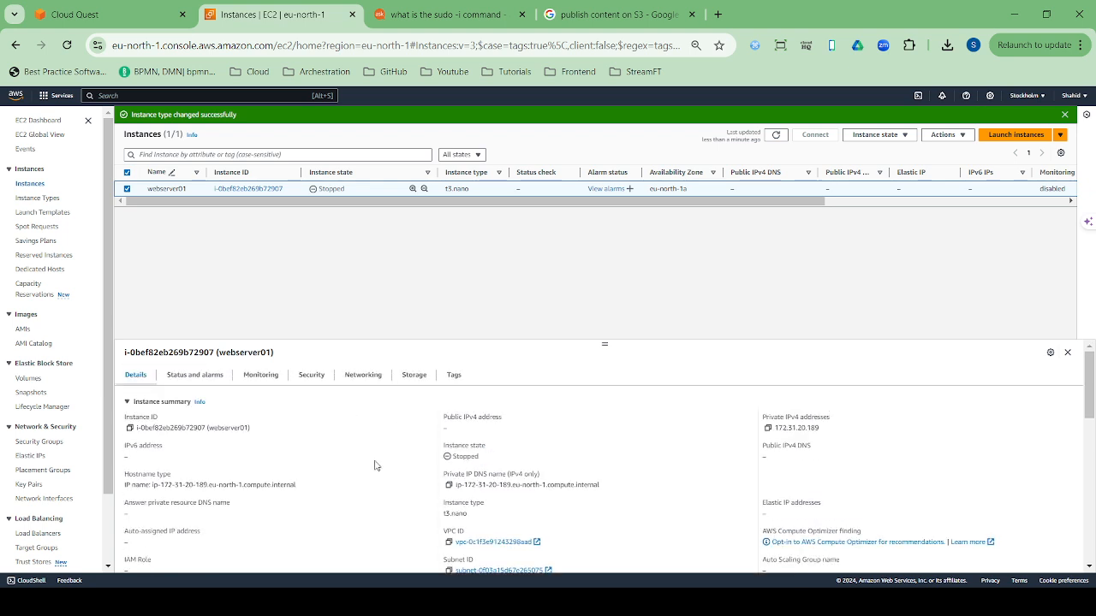